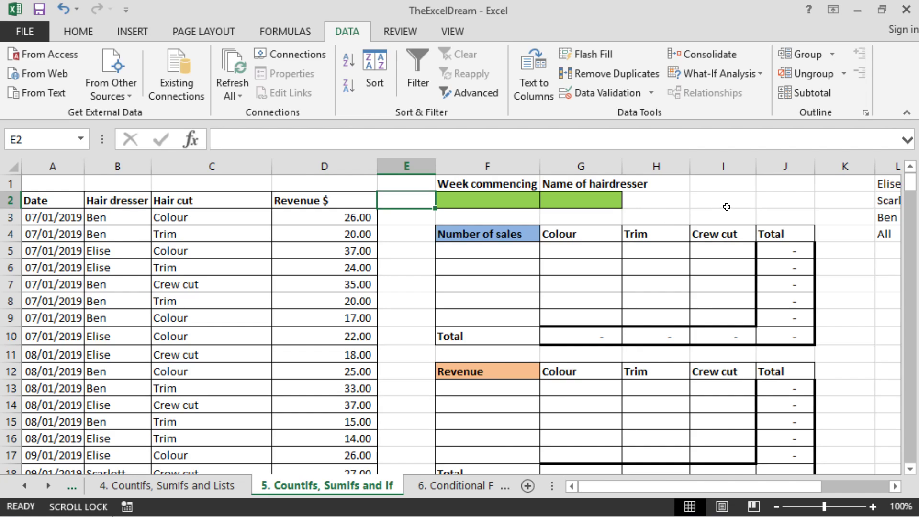
# Review the dated sales records from the first row down to the Total row.
pyautogui.click(727, 207)
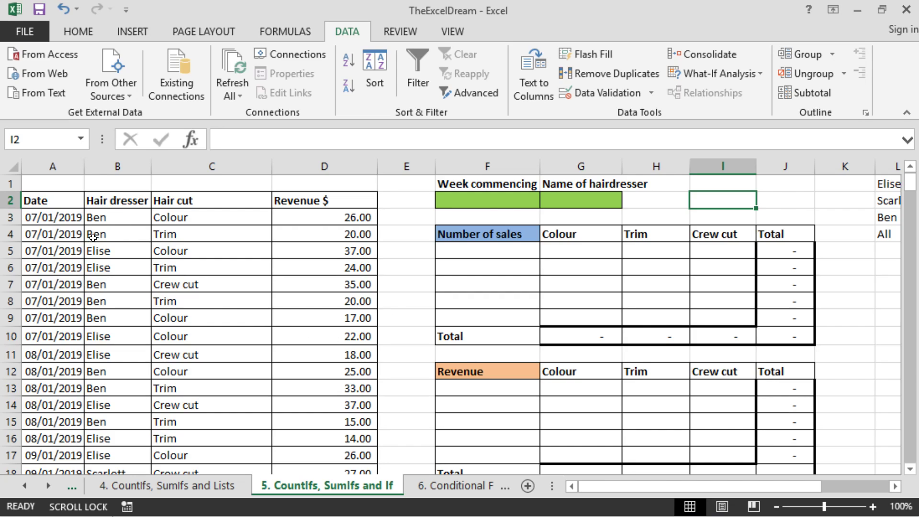
pyautogui.click(50, 223)
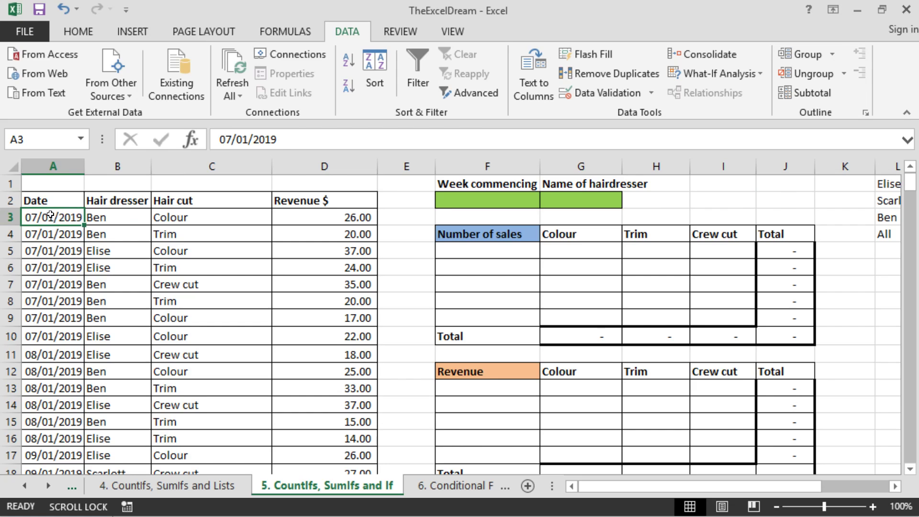
pyautogui.moveTo(917, 201); pyautogui.dragTo(863, 472)
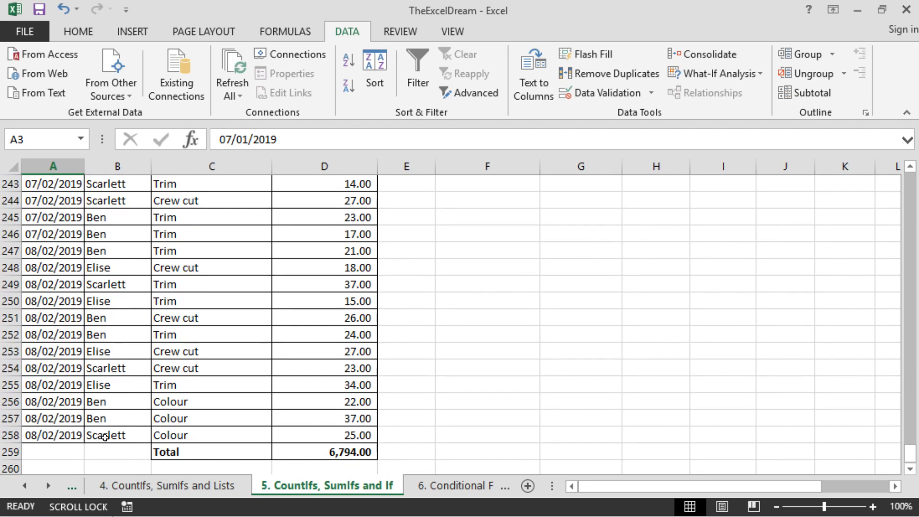
pyautogui.moveTo(910, 454); pyautogui.dragTo(858, 150)
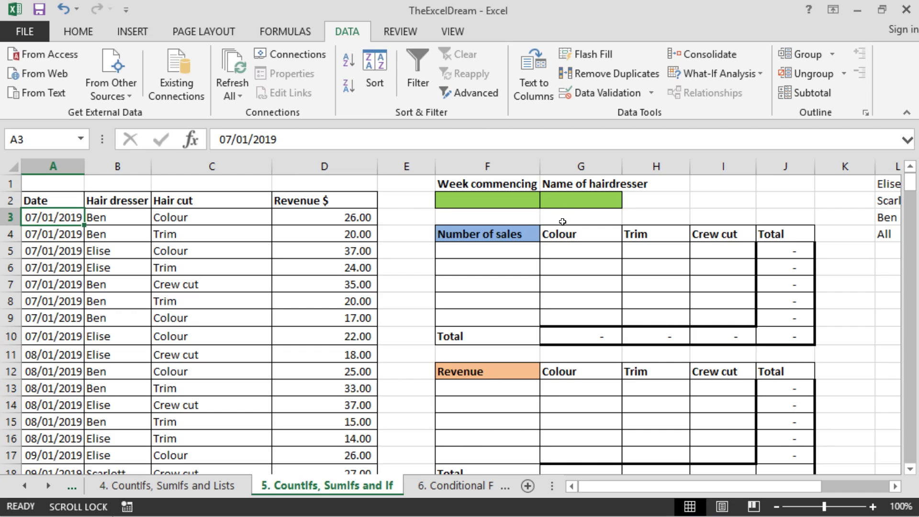
# Copy the hairdresser names in B3:B258 and paste them as values into column L, starting at L1.
pyautogui.click(129, 216)
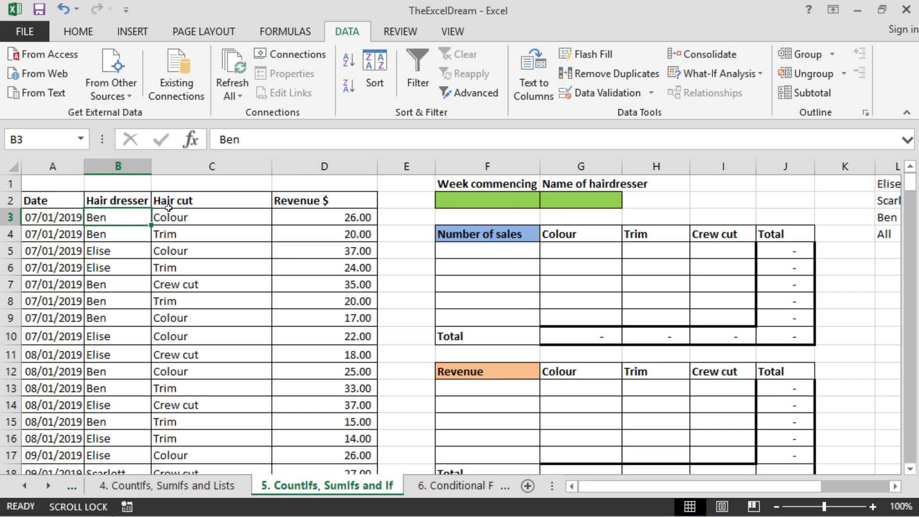
pyautogui.press('Scroll_Lock')
pyautogui.hotkey('ctrl', 'shift', 'Down')
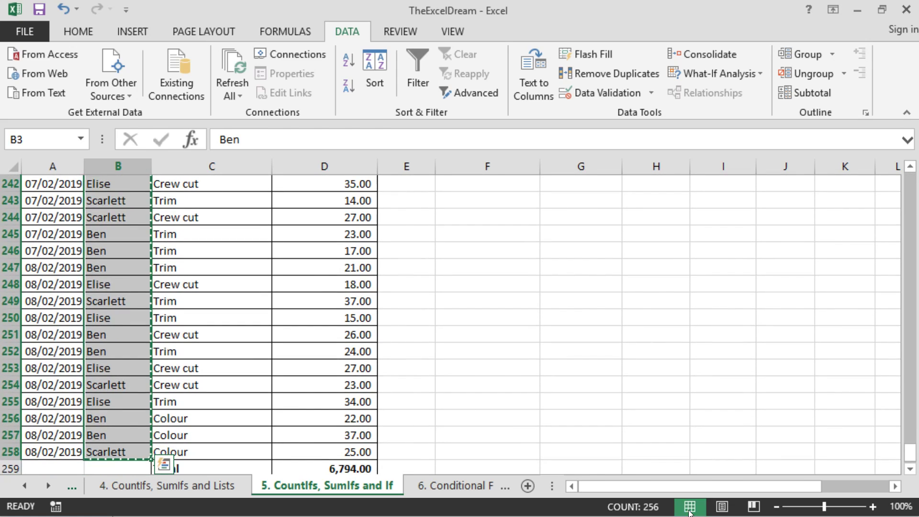
pyautogui.hotkey('ctrl', 'c')
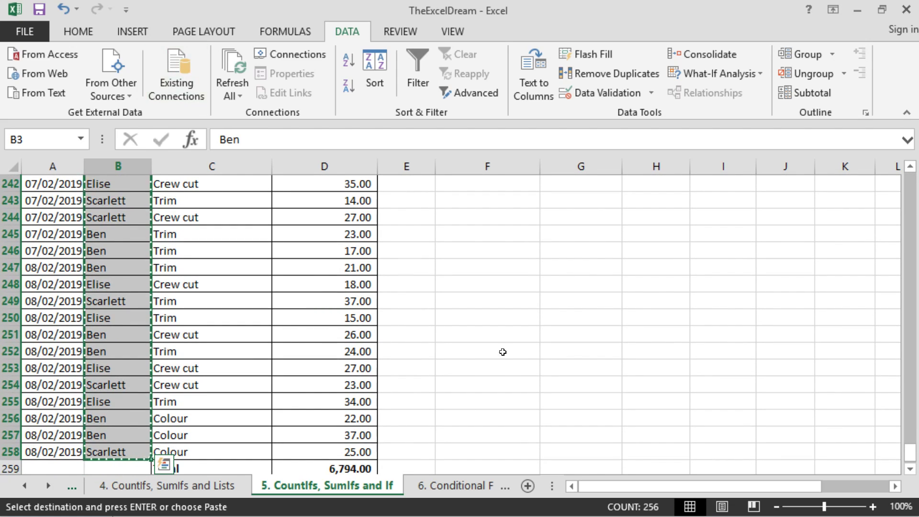
pyautogui.moveTo(910, 453); pyautogui.dragTo(883, 180)
pyautogui.click(884, 181)
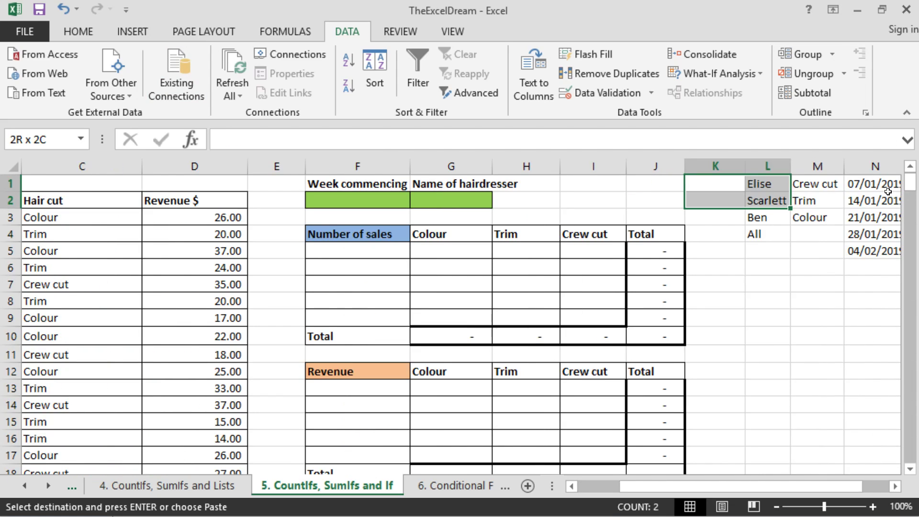
pyautogui.rightClick(765, 184)
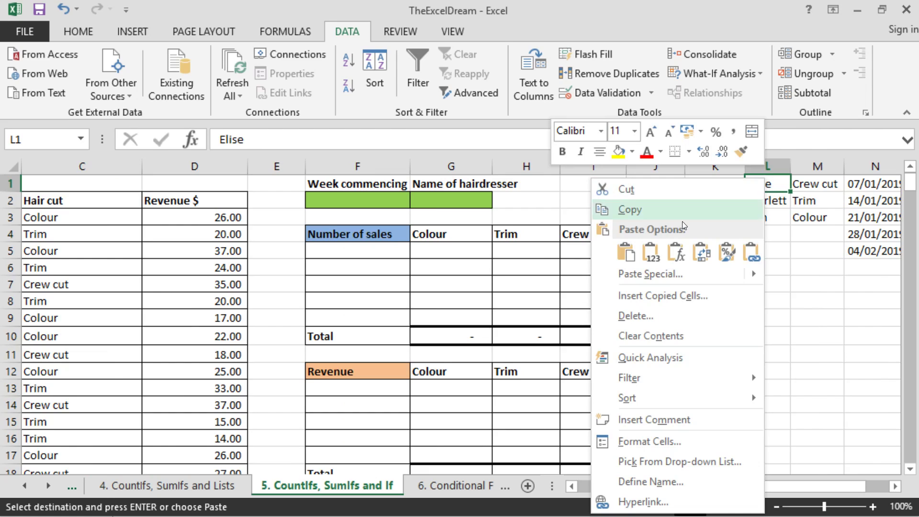
pyautogui.click(651, 256)
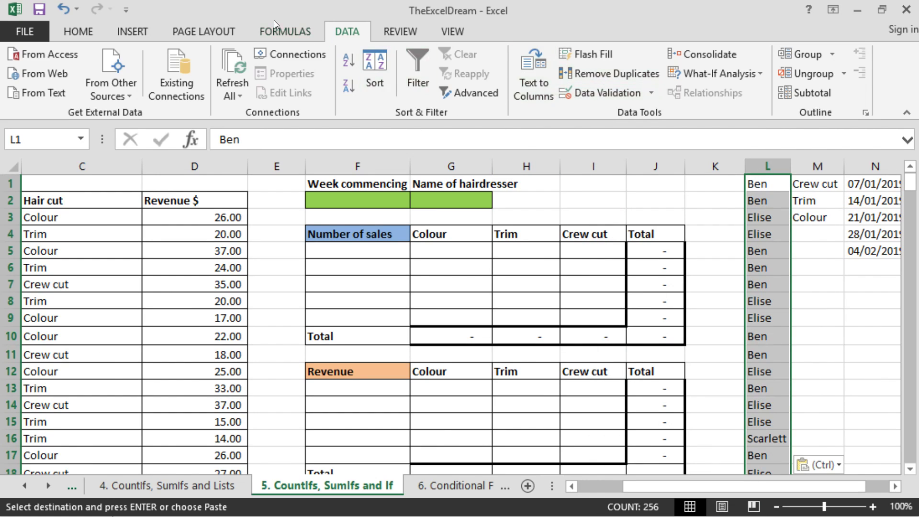
# Remove the duplicates from the names pasted in column L, continuing with the current selection only.
pyautogui.click(620, 70)
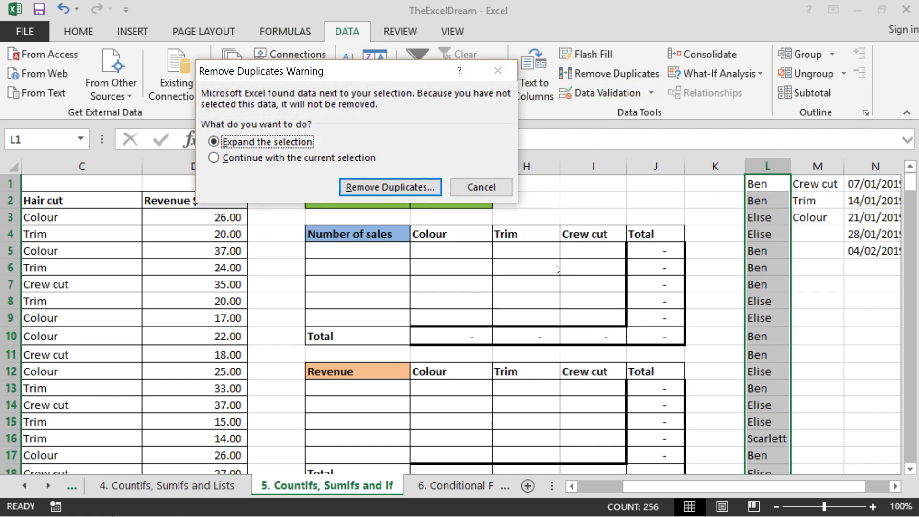
pyautogui.click(316, 154)
pyautogui.click(392, 185)
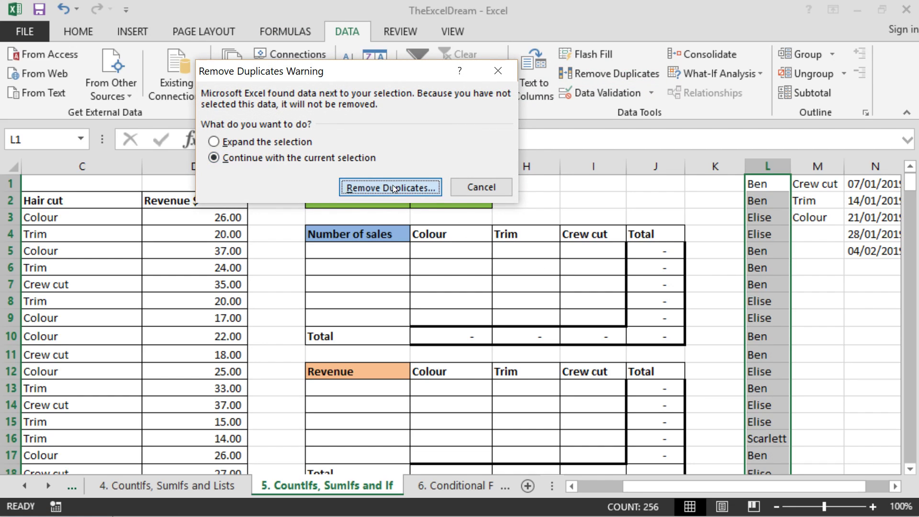
pyautogui.click(432, 239)
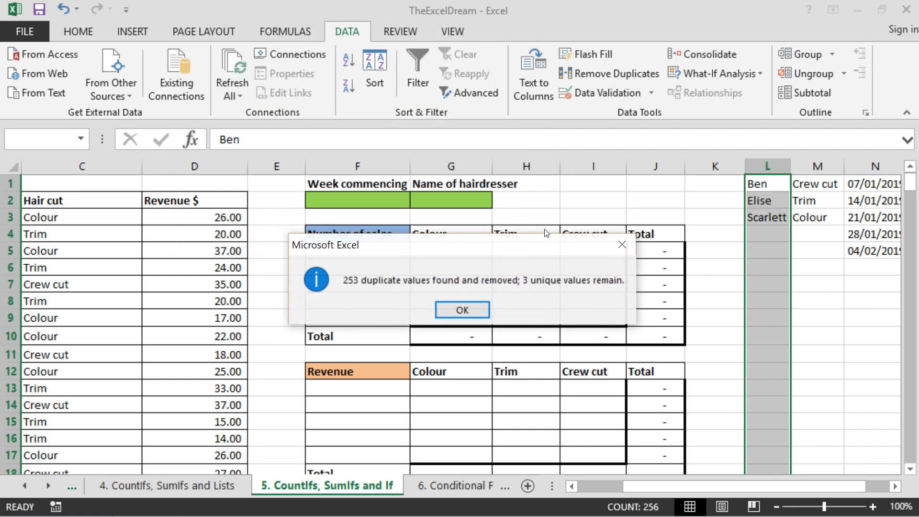
pyautogui.click(448, 304)
# Add the entry All in L4 below the hairdresser names and copy the formatting of L3 onto it.
pyautogui.click(771, 234)
pyautogui.write('All')
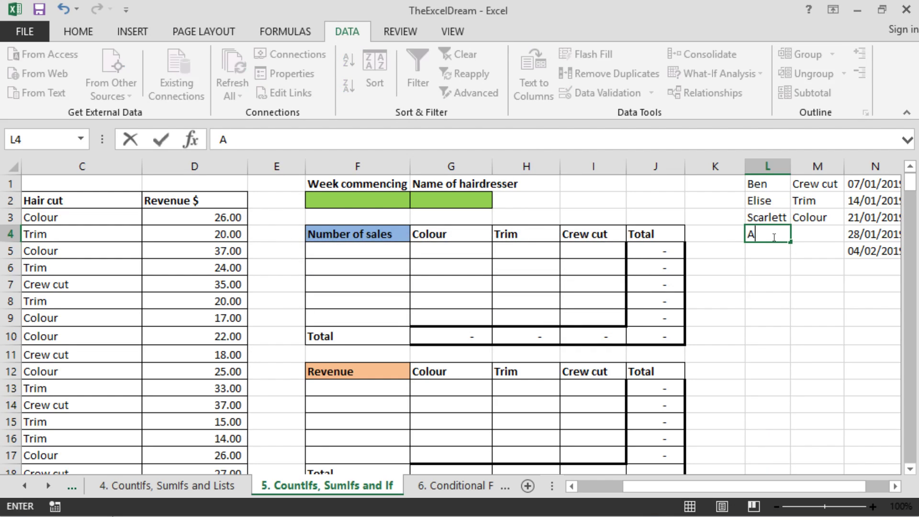
pyautogui.press('Tab')
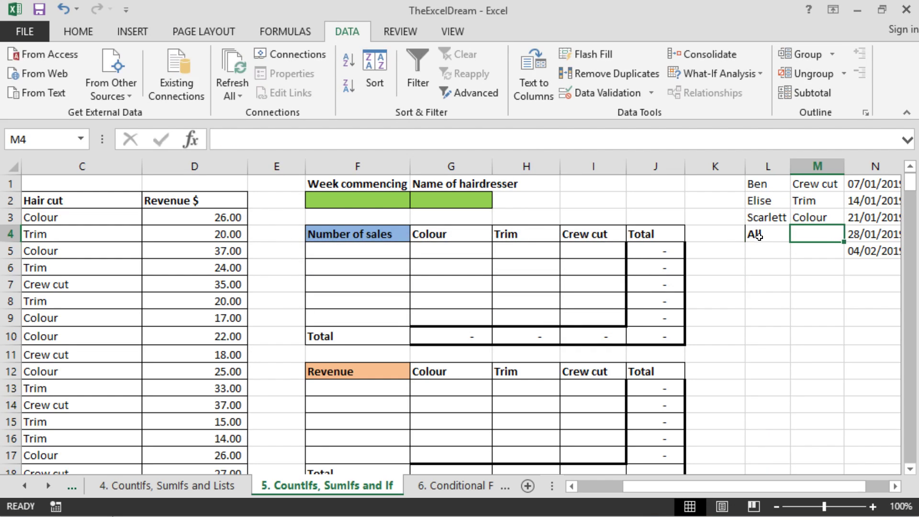
pyautogui.click(762, 220)
pyautogui.click(68, 31)
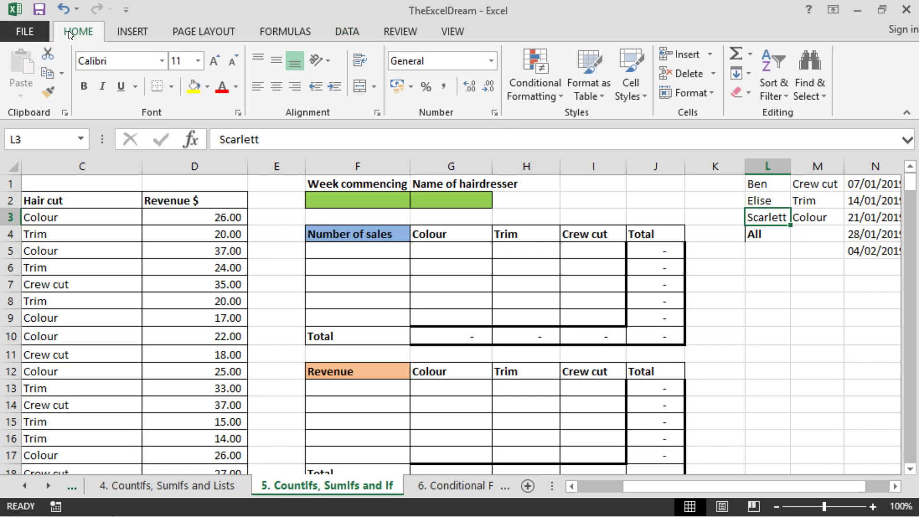
pyautogui.click(50, 94)
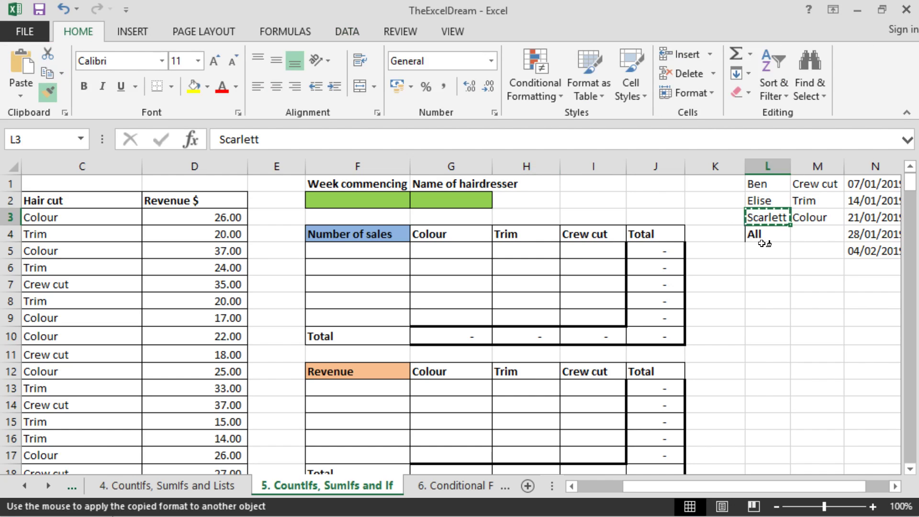
pyautogui.click(766, 238)
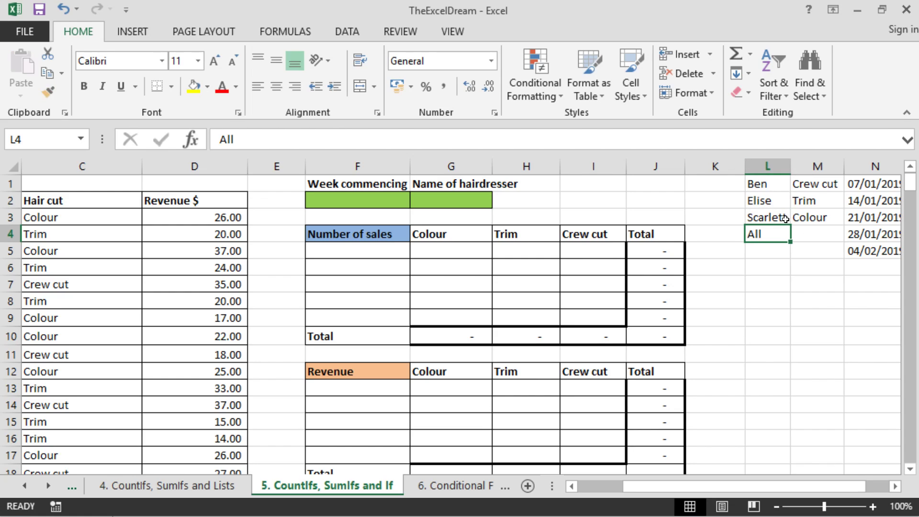
# Give the Week commencing cell F2 a List validation with source =$N$1:$N$5 and choose 07/01/2019 in it.
pyautogui.moveTo(819, 182); pyautogui.dragTo(826, 216)
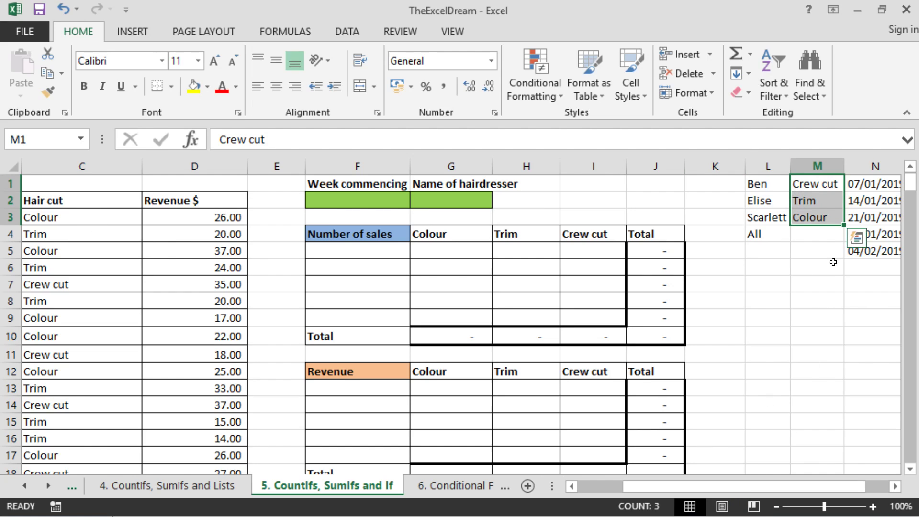
pyautogui.moveTo(881, 185); pyautogui.dragTo(752, 247)
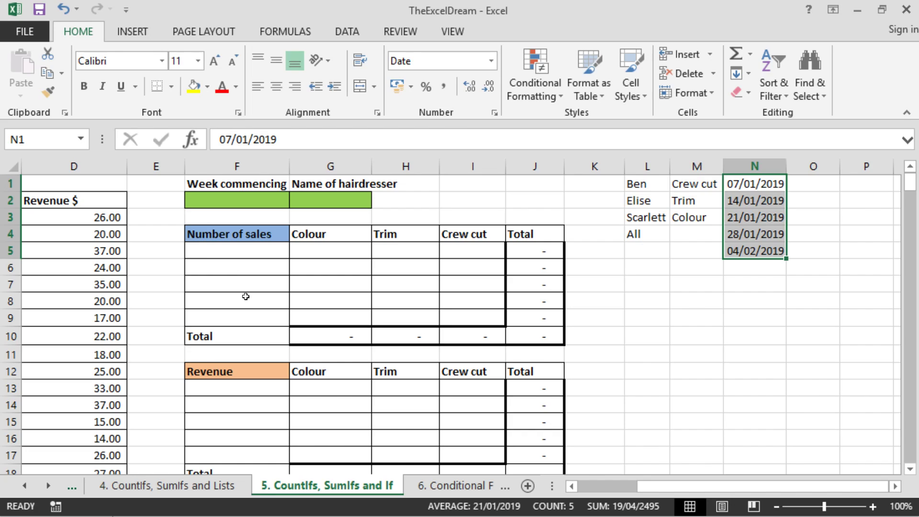
pyautogui.click(236, 200)
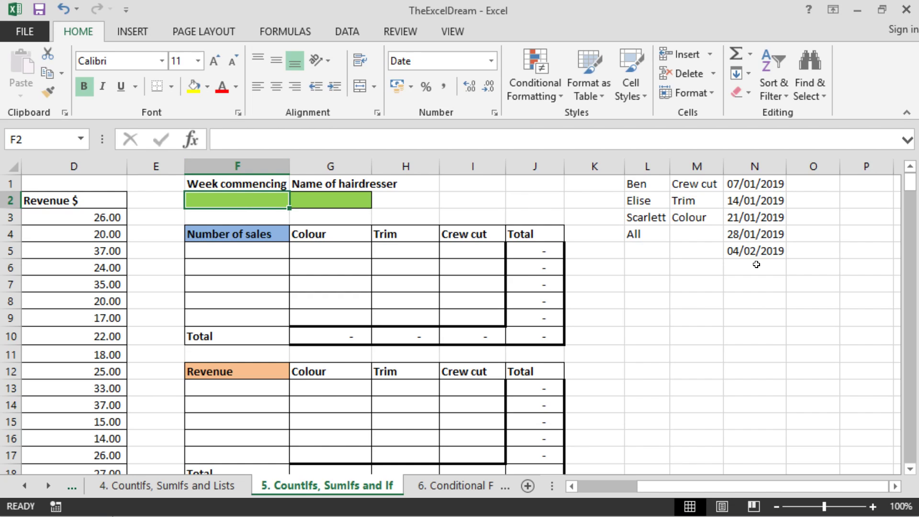
pyautogui.click(349, 32)
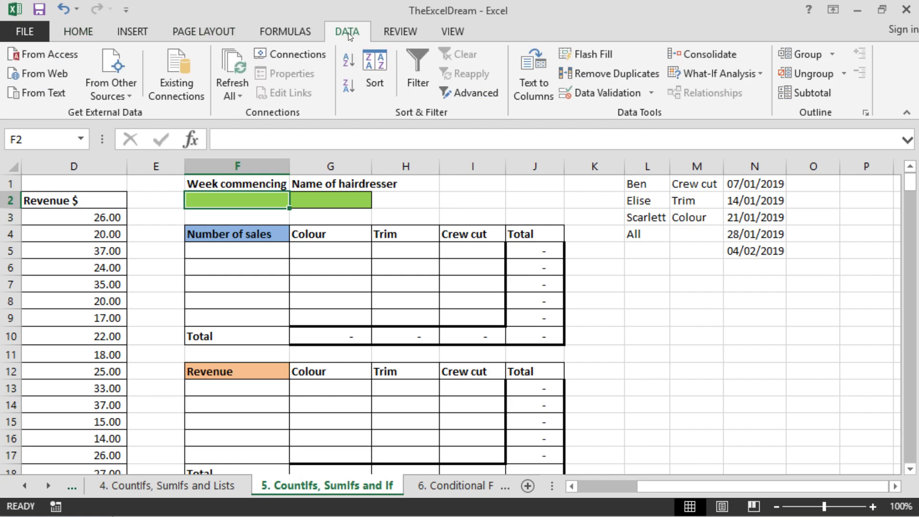
pyautogui.click(616, 93)
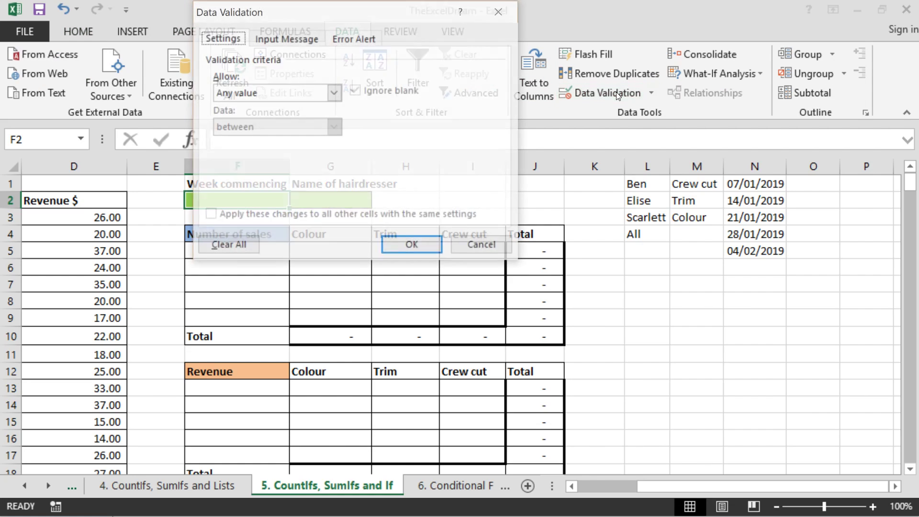
pyautogui.click(335, 92)
pyautogui.click(262, 141)
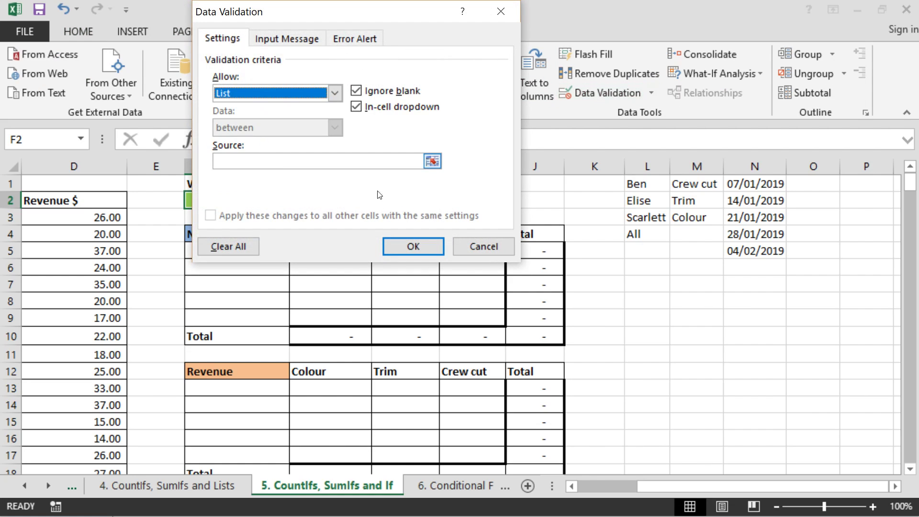
pyautogui.click(432, 159)
pyautogui.click(757, 186)
pyautogui.moveTo(758, 186); pyautogui.dragTo(752, 251)
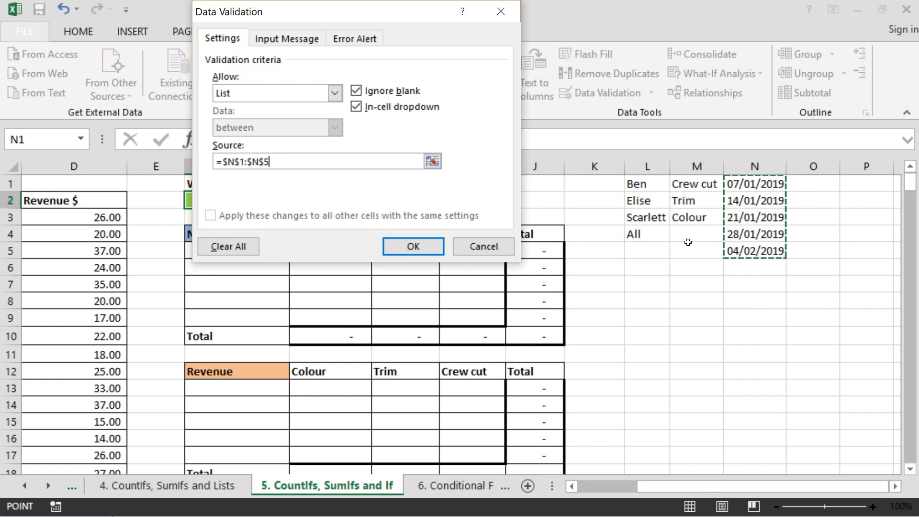
pyautogui.click(410, 246)
pyautogui.click(298, 200)
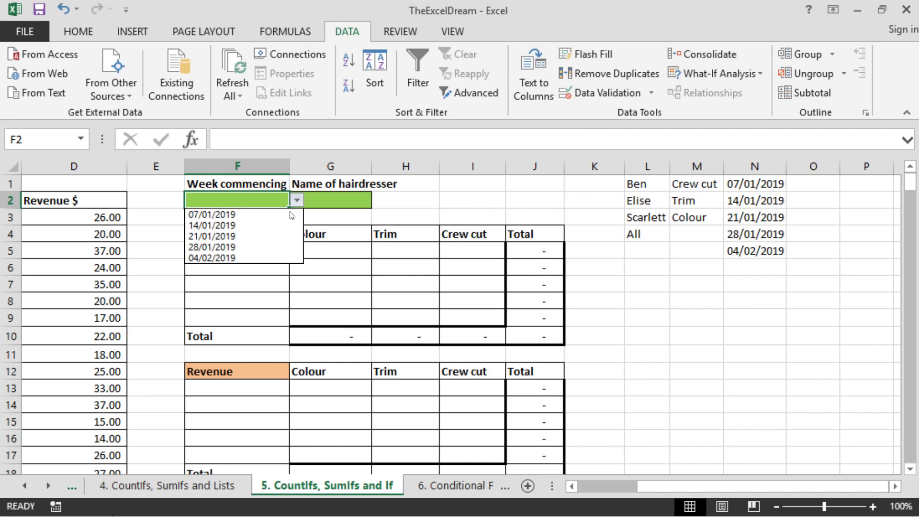
pyautogui.click(283, 214)
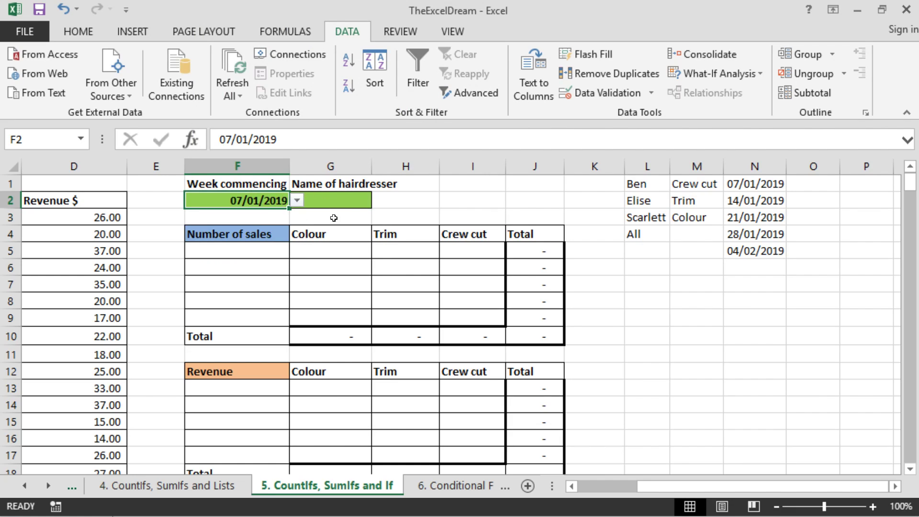
# Give the Name of hairdresser cell G2 a List validation with source =$L$1:$L$4.
pyautogui.click(337, 202)
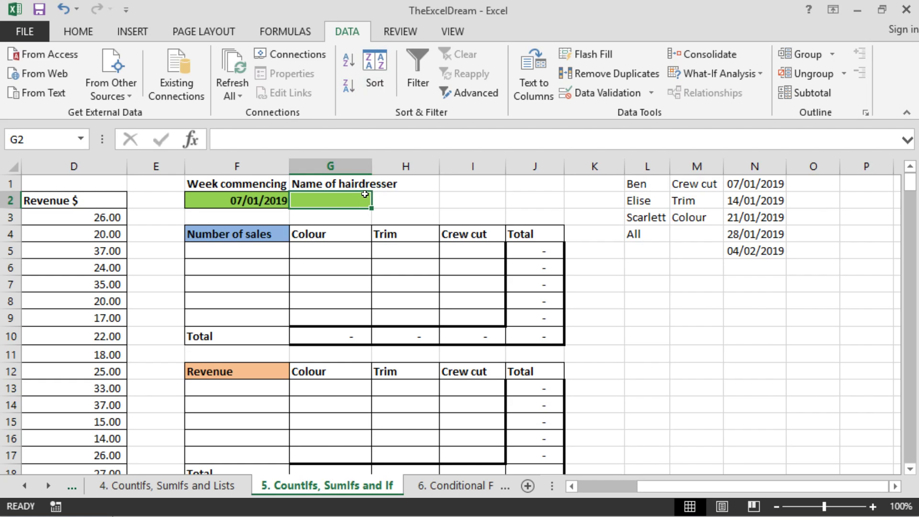
pyautogui.click(618, 98)
pyautogui.click(327, 93)
pyautogui.click(277, 141)
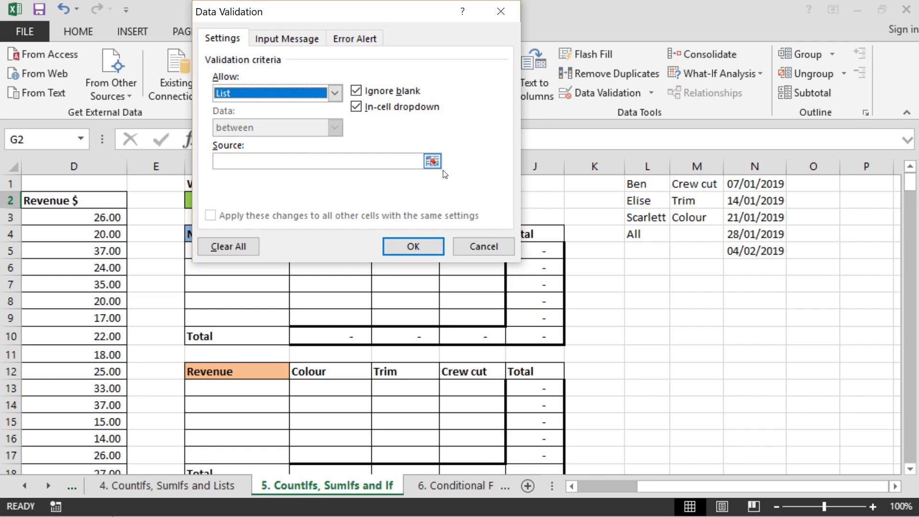
pyautogui.click(433, 162)
pyautogui.moveTo(660, 181); pyautogui.dragTo(653, 237)
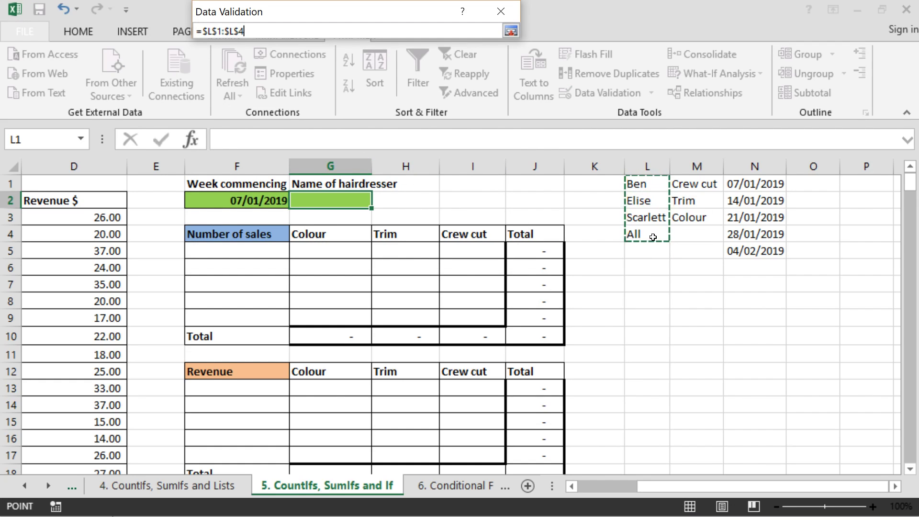
pyautogui.press('Return')
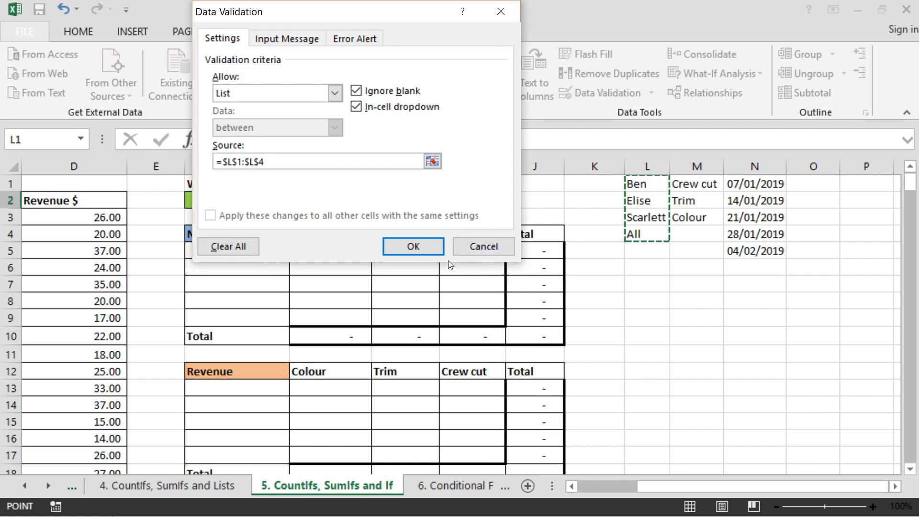
pyautogui.click(412, 246)
# Link F5, the first date row of the Number of sales table, to the week commencing date in F2.
pyautogui.moveTo(630, 486); pyautogui.dragTo(615, 486)
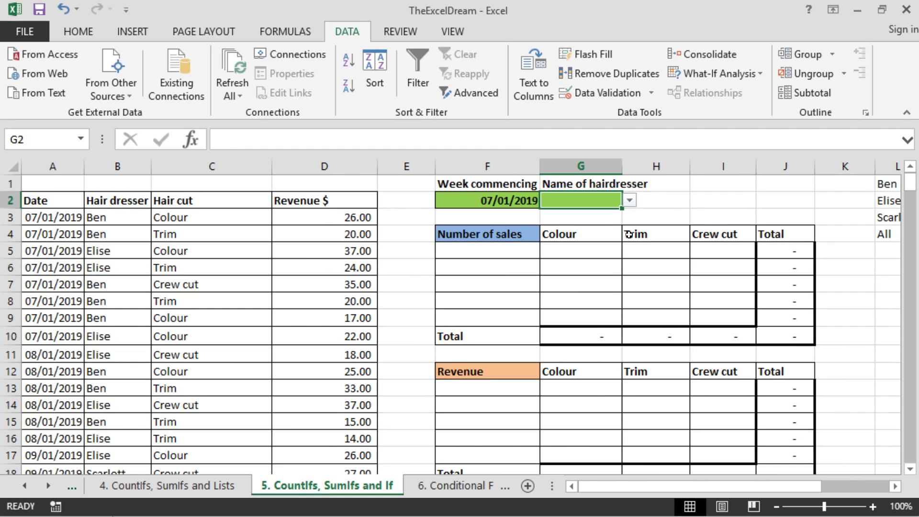
pyautogui.moveTo(489, 257); pyautogui.dragTo(498, 318)
pyautogui.click(488, 248)
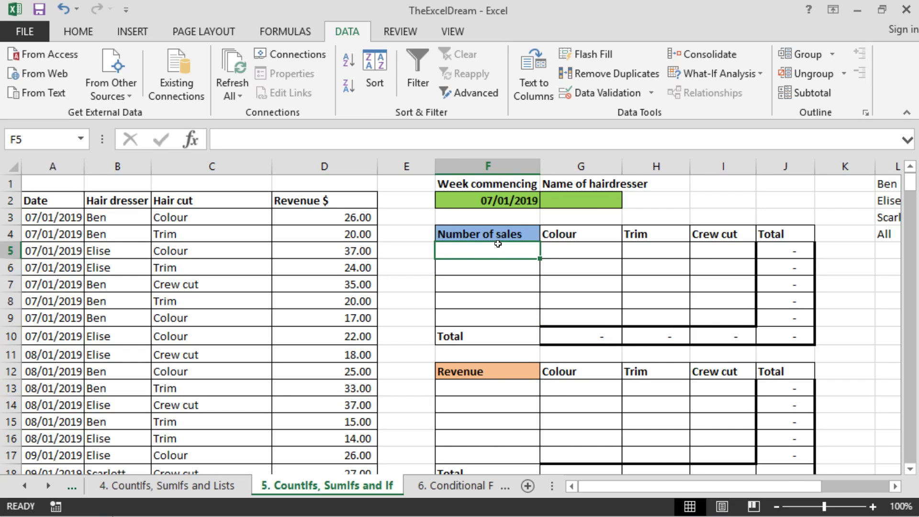
pyautogui.write('=')
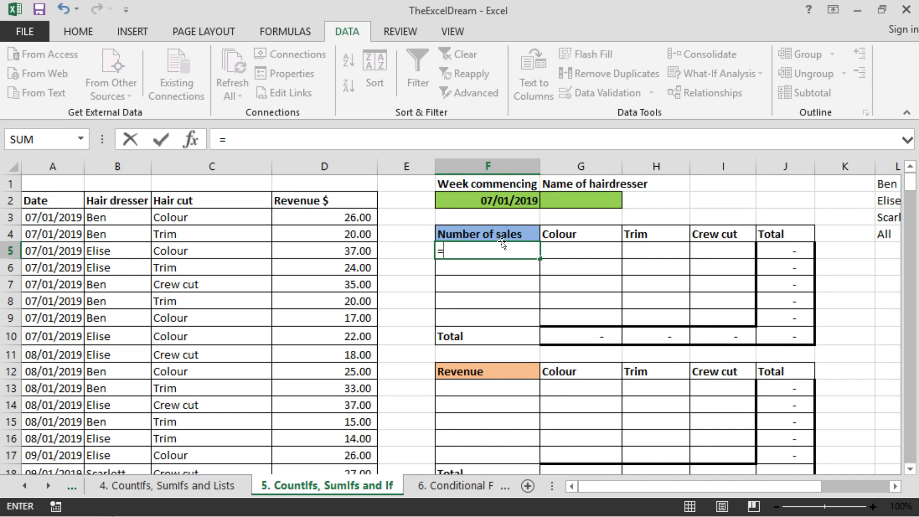
pyautogui.click(493, 204)
pyautogui.press('Return')
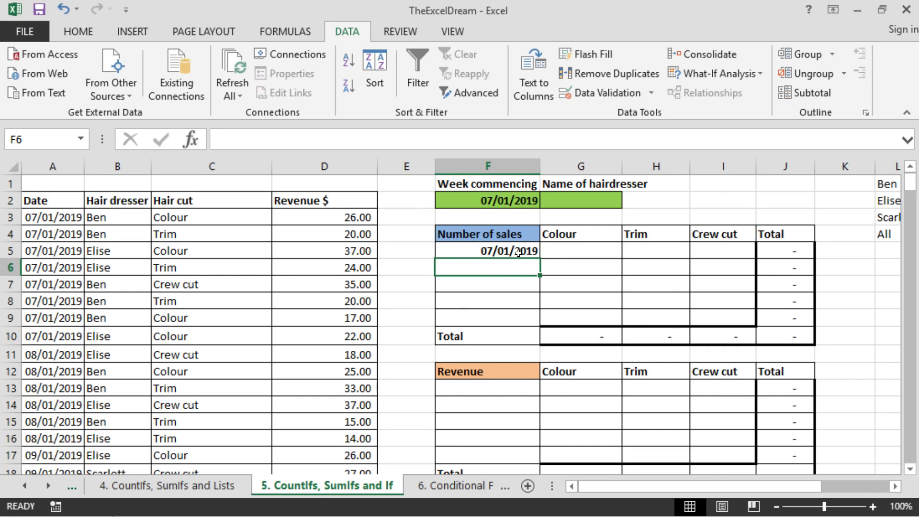
# Enter =F5+1 in F6 of the Number of sales table and fill it down through F9.
pyautogui.write('=')
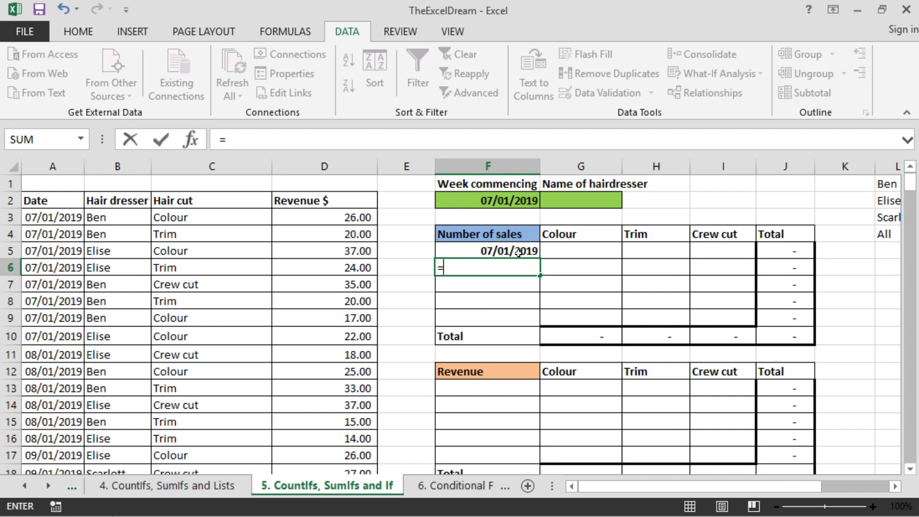
pyautogui.click(520, 250)
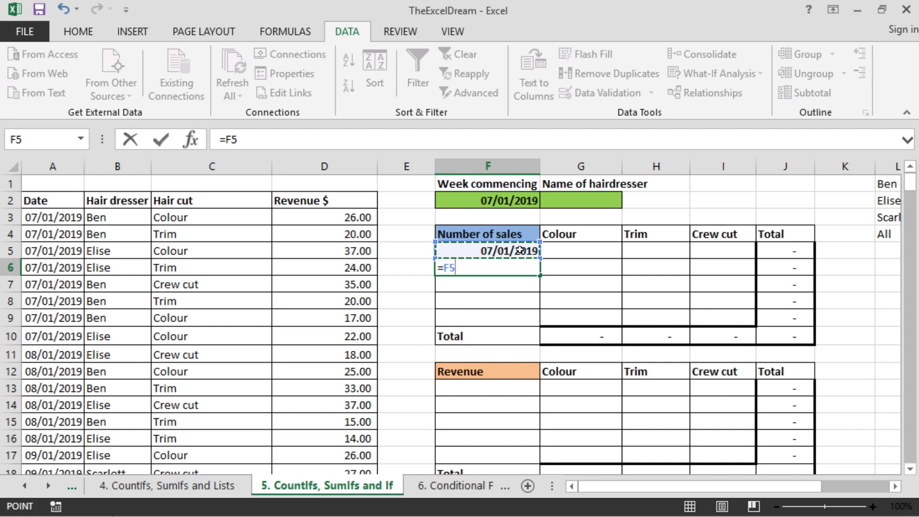
pyautogui.write('+1')
pyautogui.press('Return')
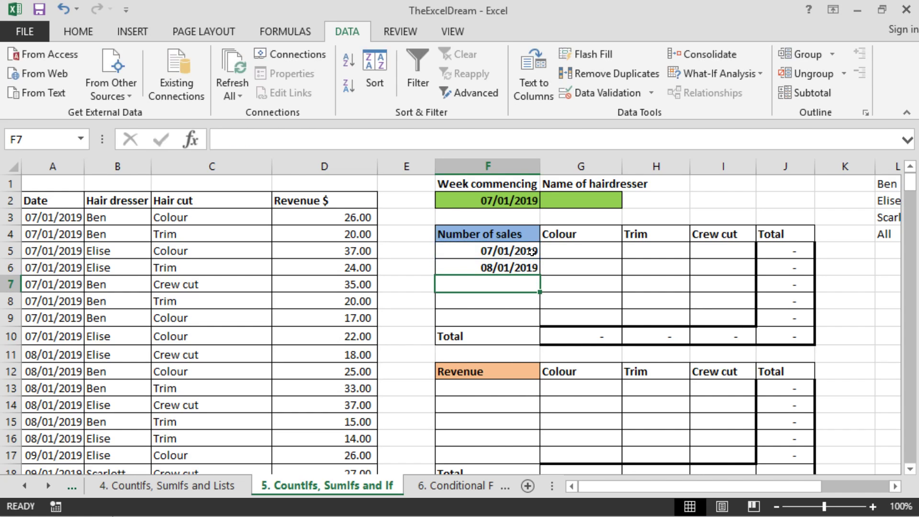
pyautogui.click(527, 268)
pyautogui.moveTo(543, 276); pyautogui.dragTo(536, 327)
# Link F13, the first date row of the Revenue table, to F5 and fill the formula down through F17.
pyautogui.click(509, 388)
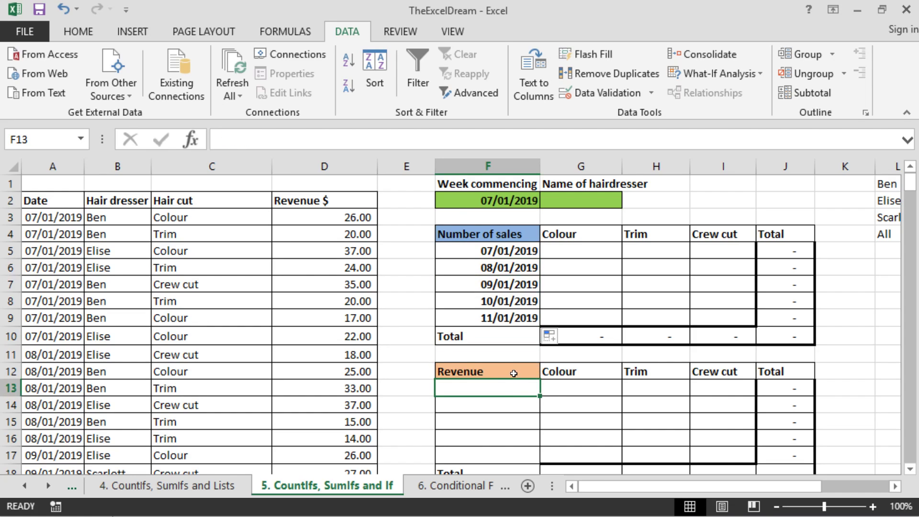
pyautogui.write('=')
pyautogui.click(508, 247)
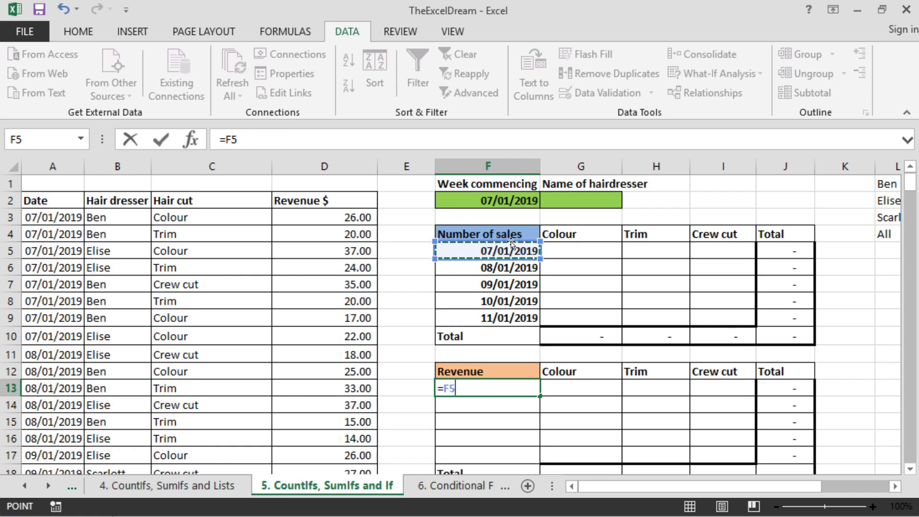
pyautogui.press('Return')
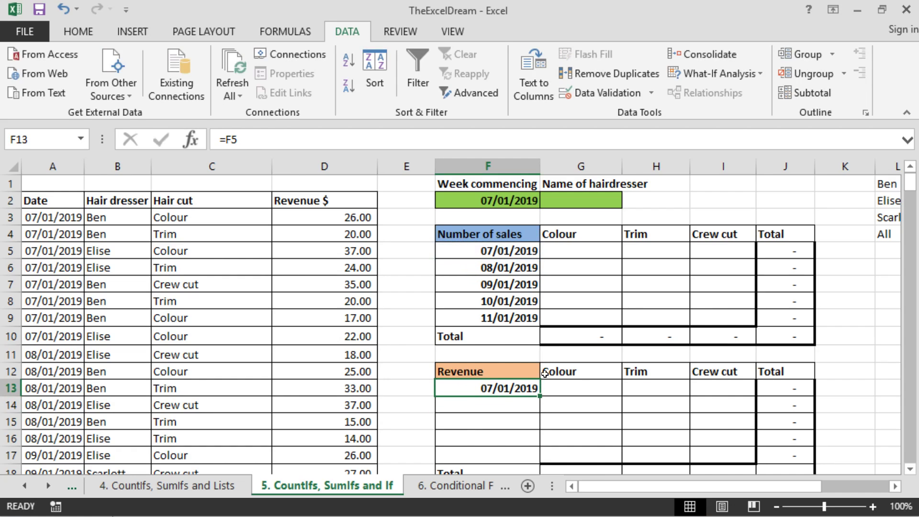
pyautogui.moveTo(541, 395); pyautogui.dragTo(541, 462)
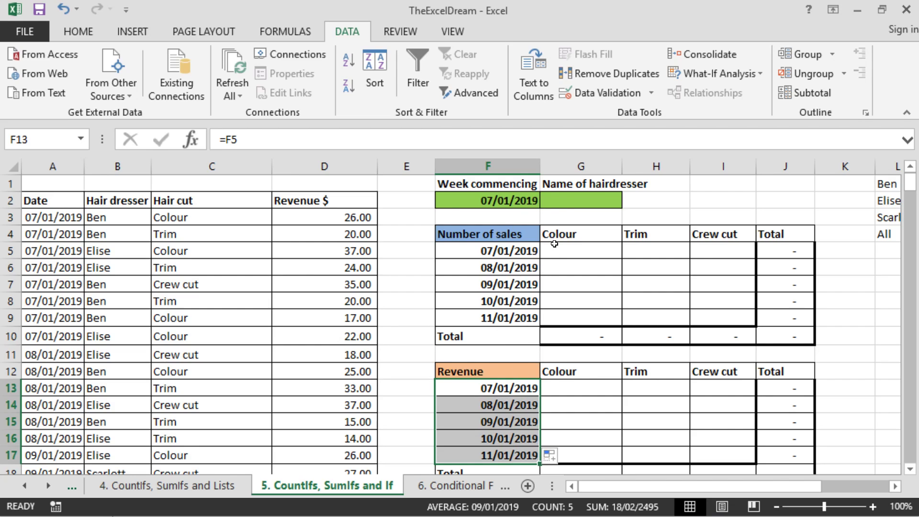
# Try each hairdresser in the Name of hairdresser dropdown in G2 and leave the cell set to All.
pyautogui.click(568, 200)
pyautogui.click(630, 201)
pyautogui.click(614, 213)
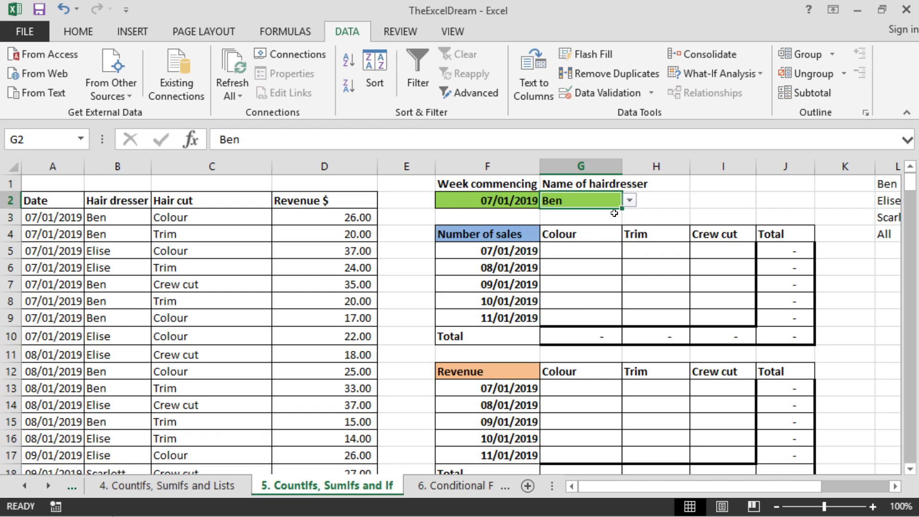
pyautogui.click(630, 201)
pyautogui.click(613, 225)
pyautogui.click(630, 201)
pyautogui.click(604, 236)
pyautogui.hotkey('alt', 'Down')
pyautogui.click(613, 247)
pyautogui.click(630, 201)
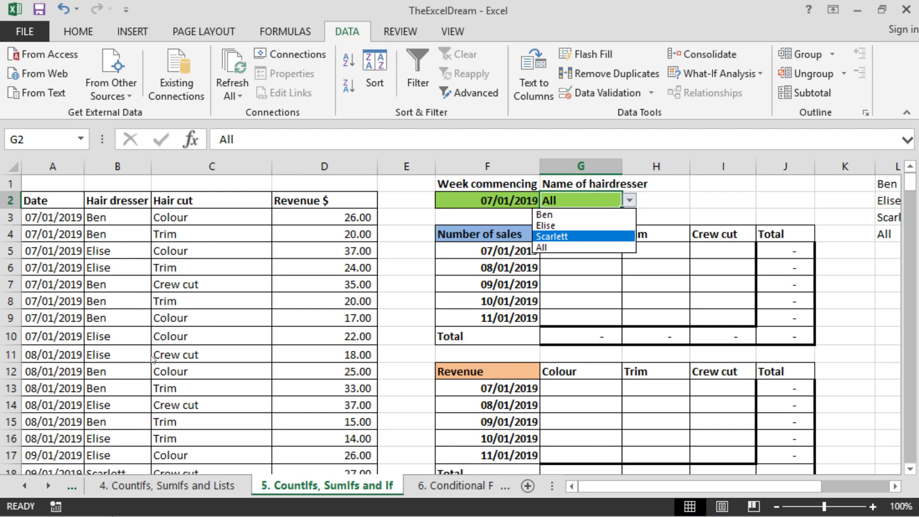
# Start an IF formula in G5, the first Colour sales cell, with the logical test $G$2="All".
pyautogui.click(568, 254)
pyautogui.click(610, 246)
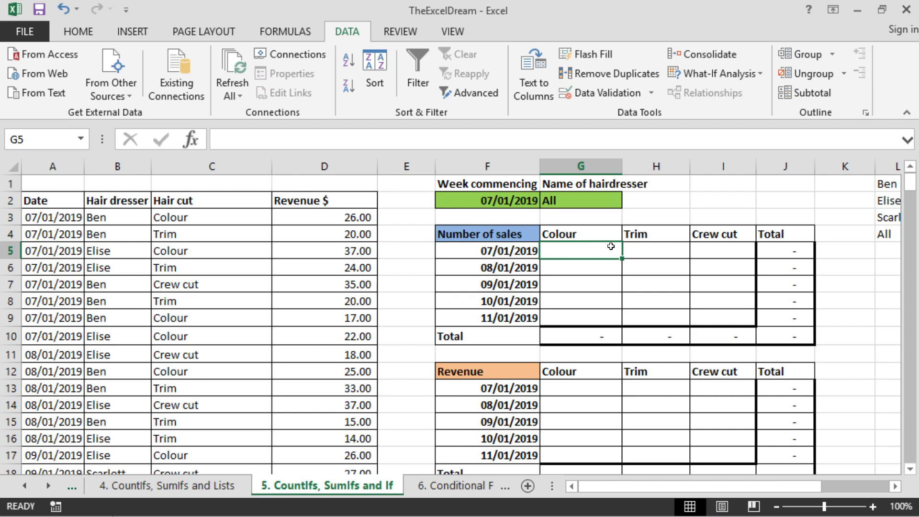
pyautogui.write('=')
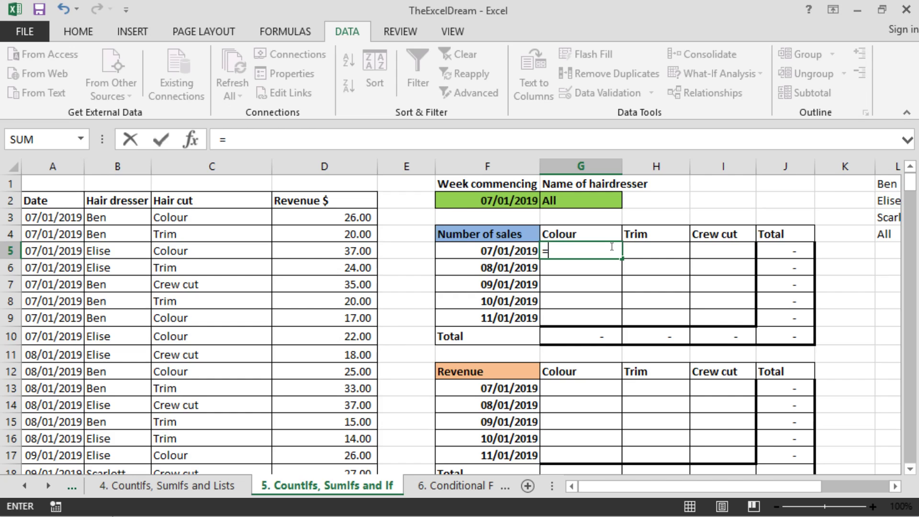
pyautogui.write('if')
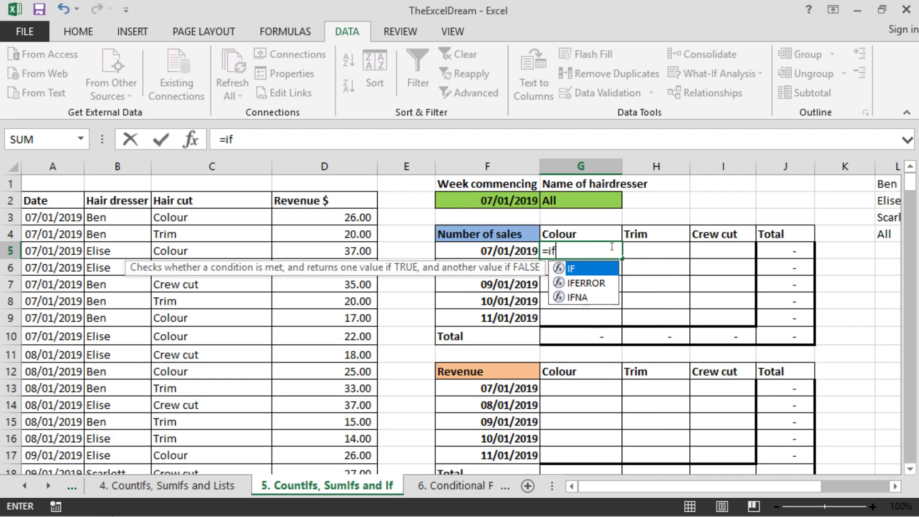
pyautogui.write('(')
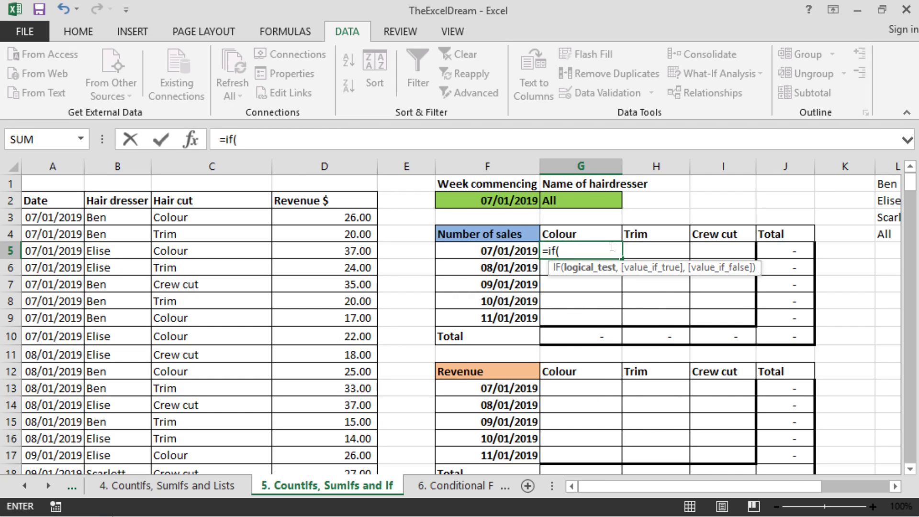
pyautogui.click(571, 198)
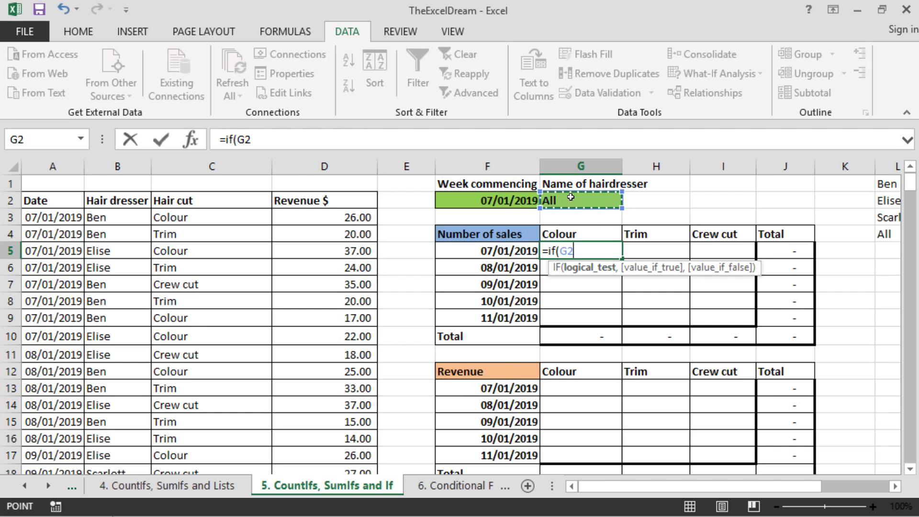
pyautogui.press('F4')
pyautogui.write('=')
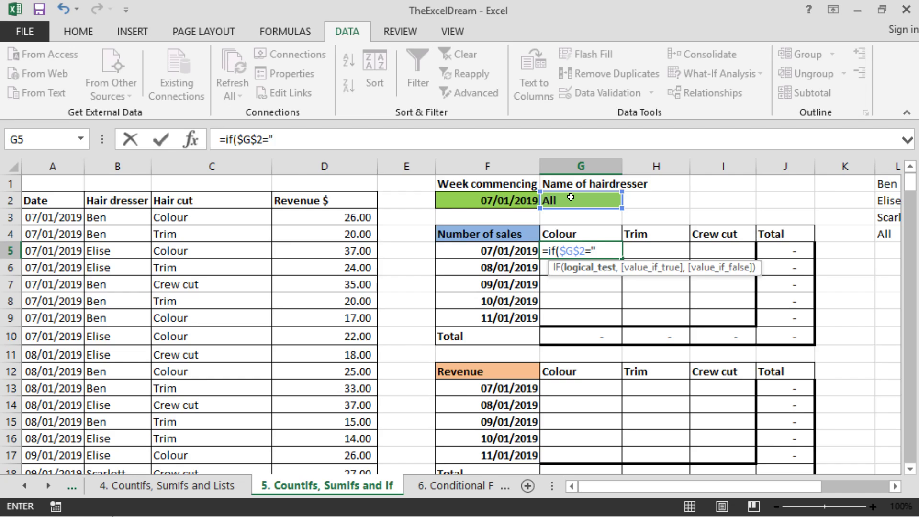
pyautogui.write('"All",')
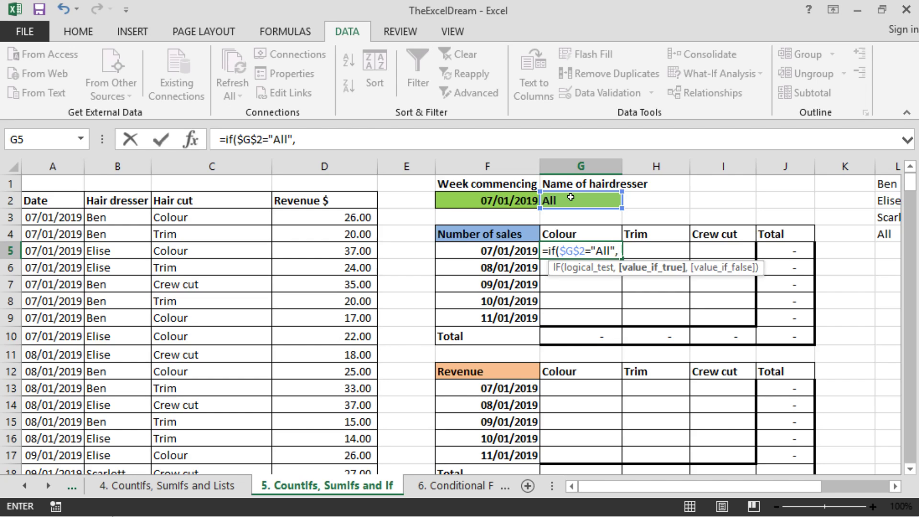
# Add a COUNTIFS as the IF's true value, matching the date range $A$3:$A$258 against $F5.
pyautogui.write('countifs(')
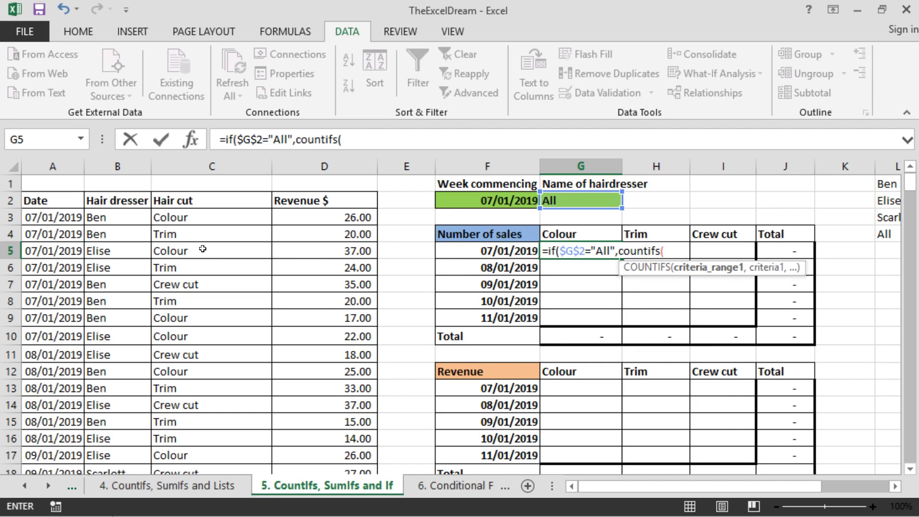
pyautogui.click(42, 215)
pyautogui.hotkey('ctrl', 'shift', 'Down')
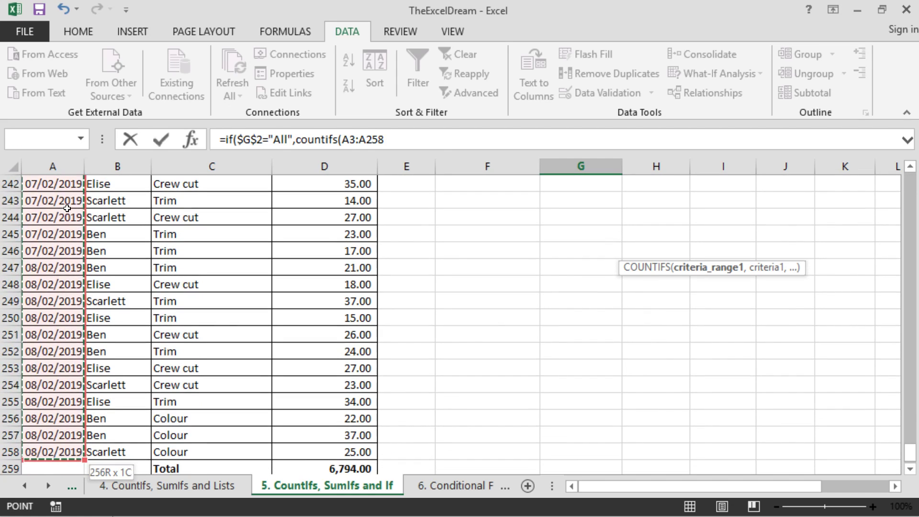
pyautogui.press('F4')
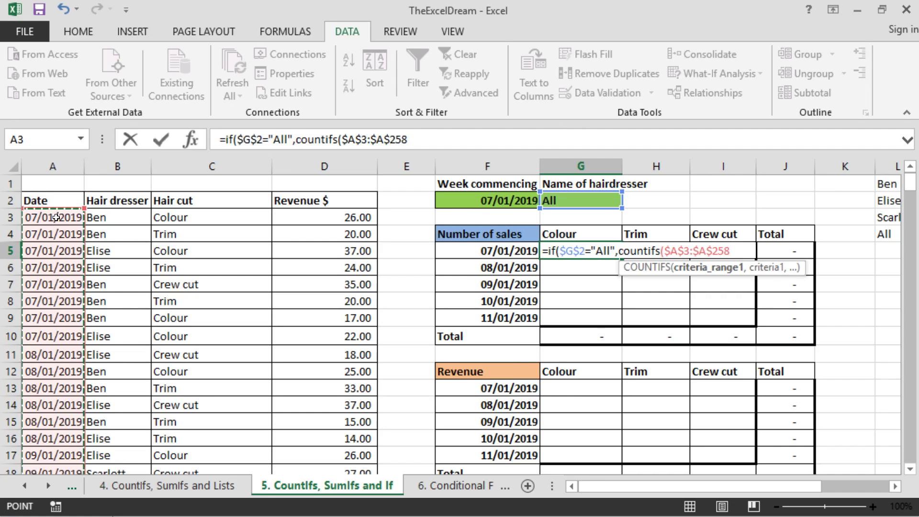
pyautogui.write(',')
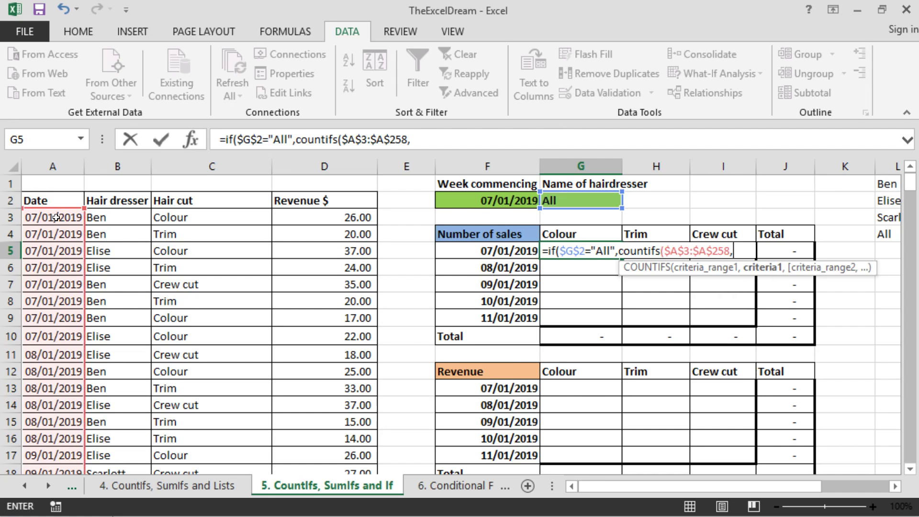
pyautogui.click(513, 250)
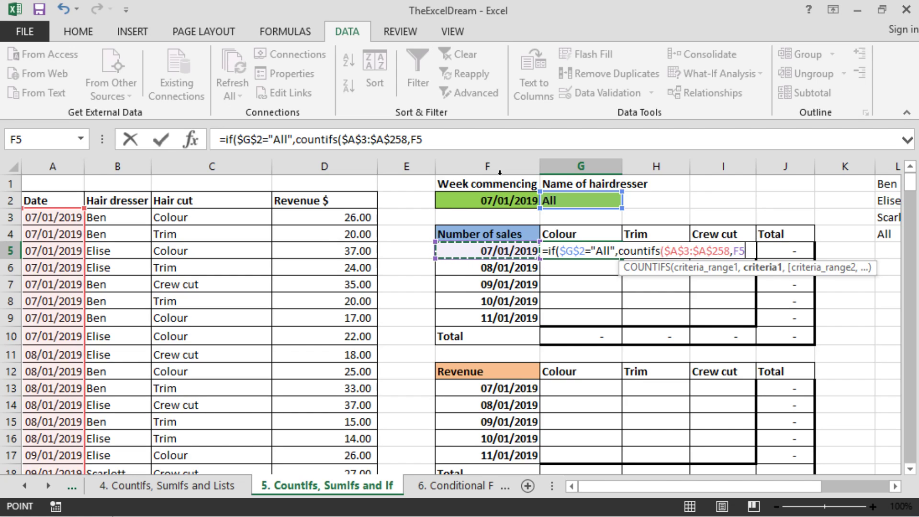
pyautogui.press('F4')
pyautogui.press('F4')
pyautogui.press('F4')
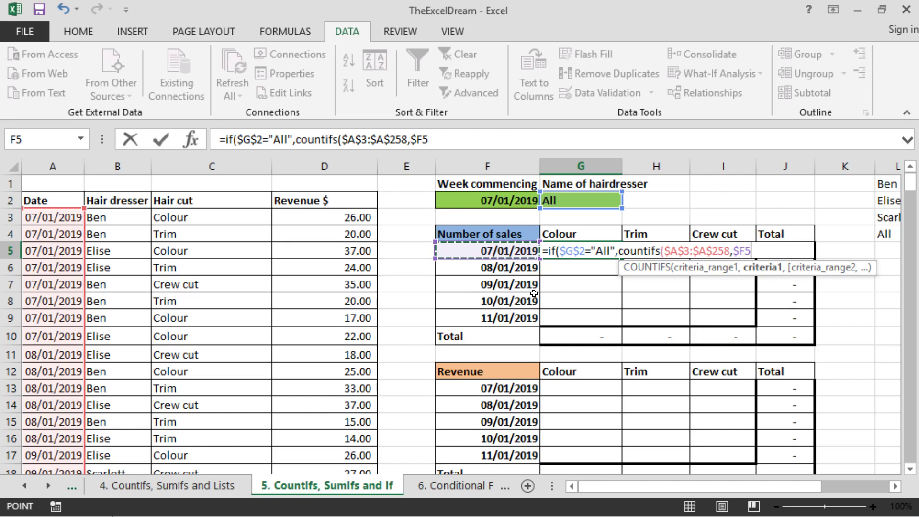
pyautogui.write(',')
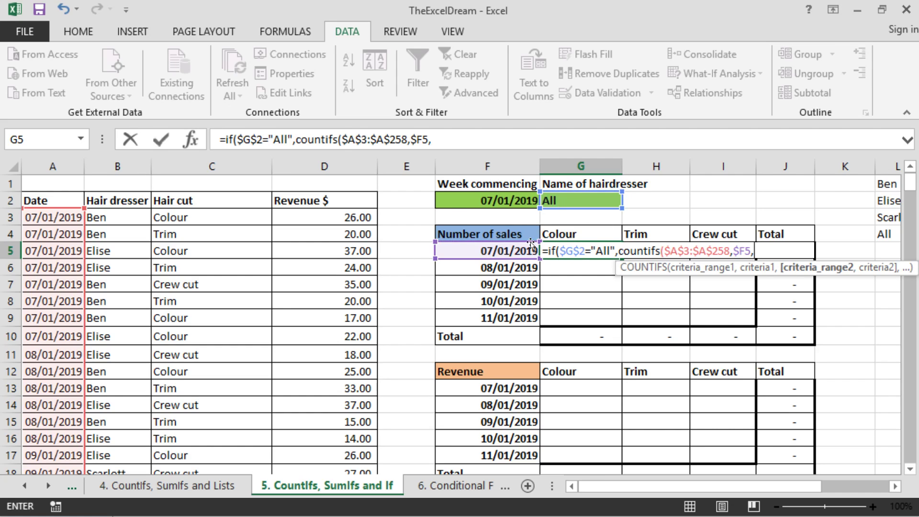
# Add the haircut range $C$3:$C$258 with criterion G$4 to the COUNTIFS and close its bracket.
pyautogui.click(194, 216)
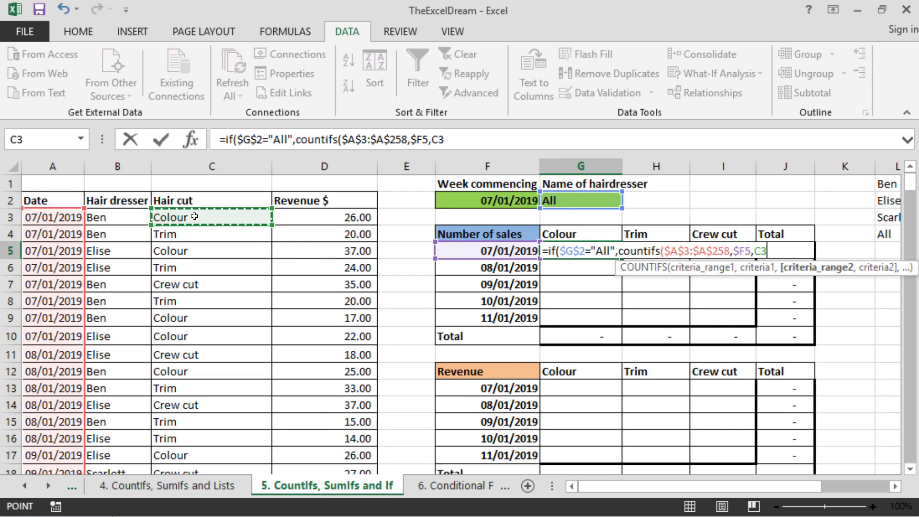
pyautogui.hotkey('ctrl', 'shift', 'Down')
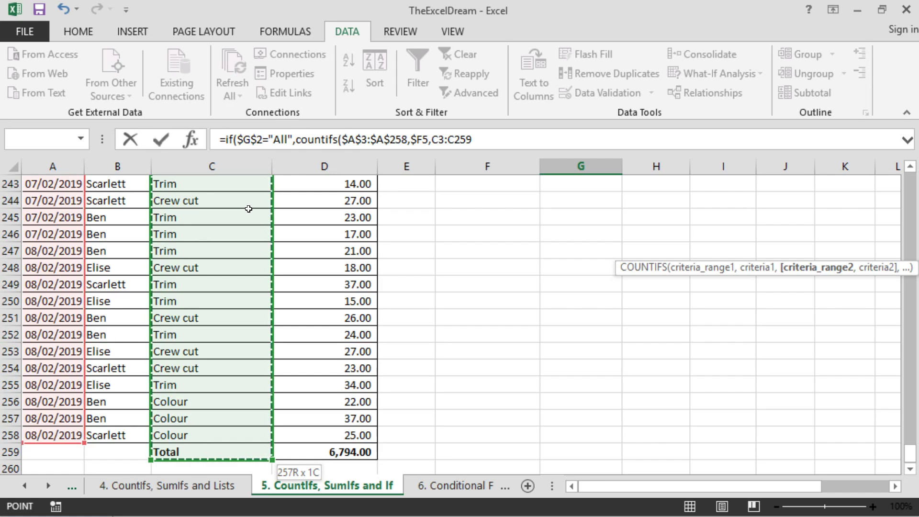
pyautogui.hotkey('shift', 'Up')
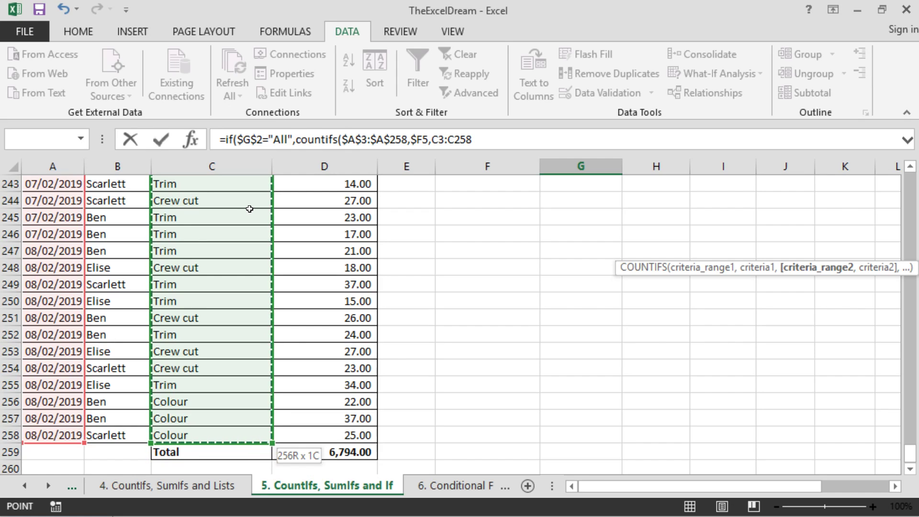
pyautogui.press('F4')
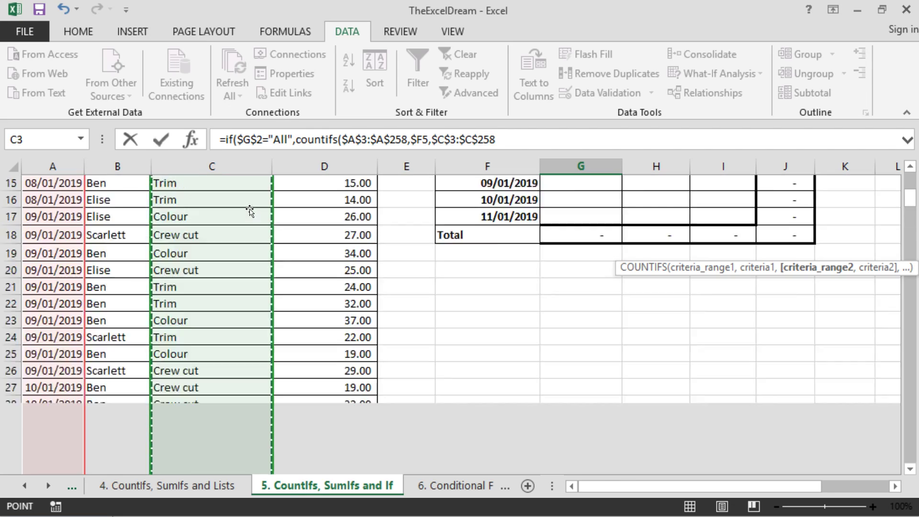
pyautogui.write(',')
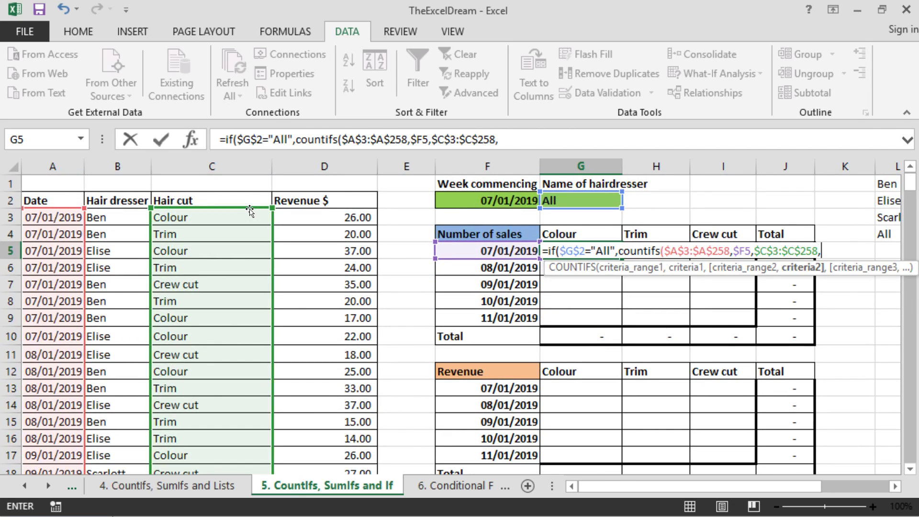
pyautogui.click(592, 234)
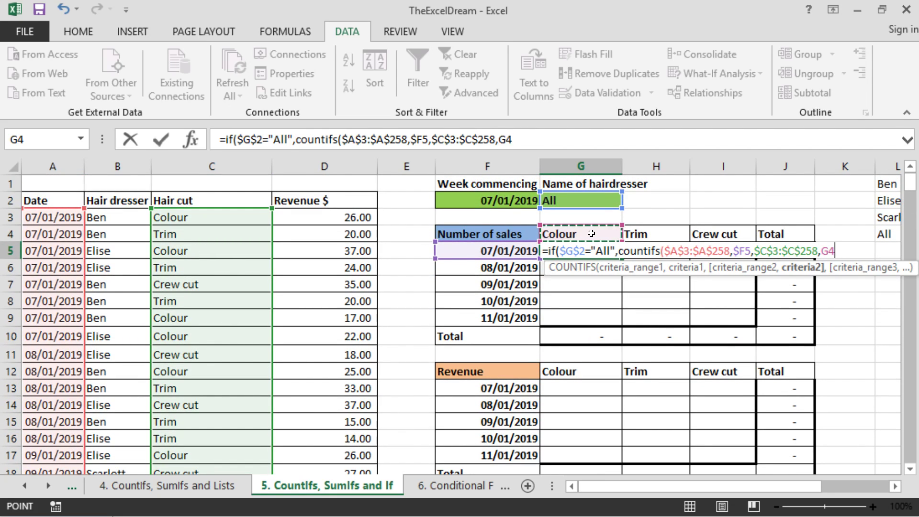
pyautogui.press('F4')
pyautogui.press('F4')
pyautogui.write(')')
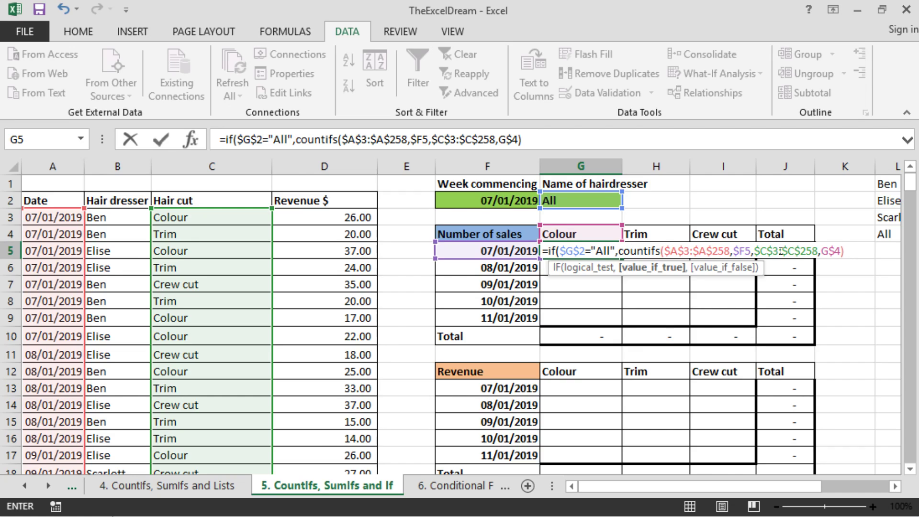
# Add a second COUNTIFS as the IF's false value, matching the hairdresser range $B$3:$B$258 against $G$2.
pyautogui.write(',')
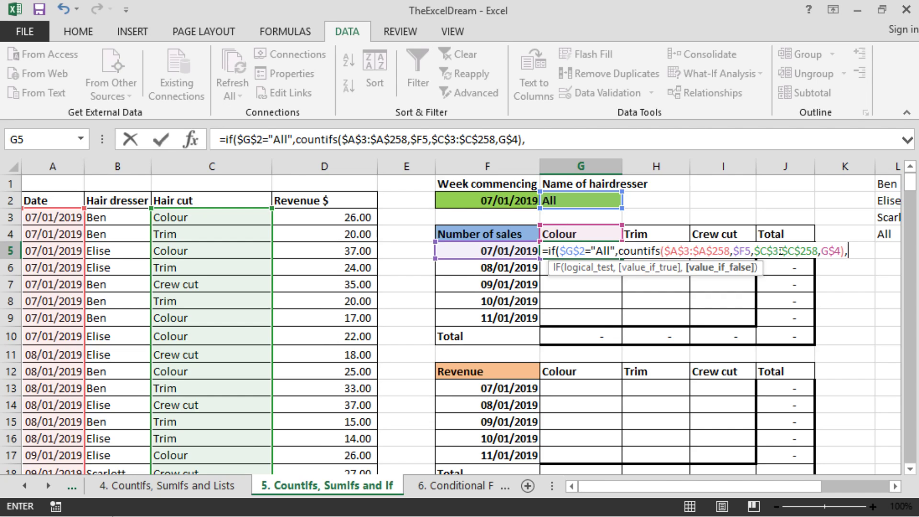
pyautogui.write('countifs(')
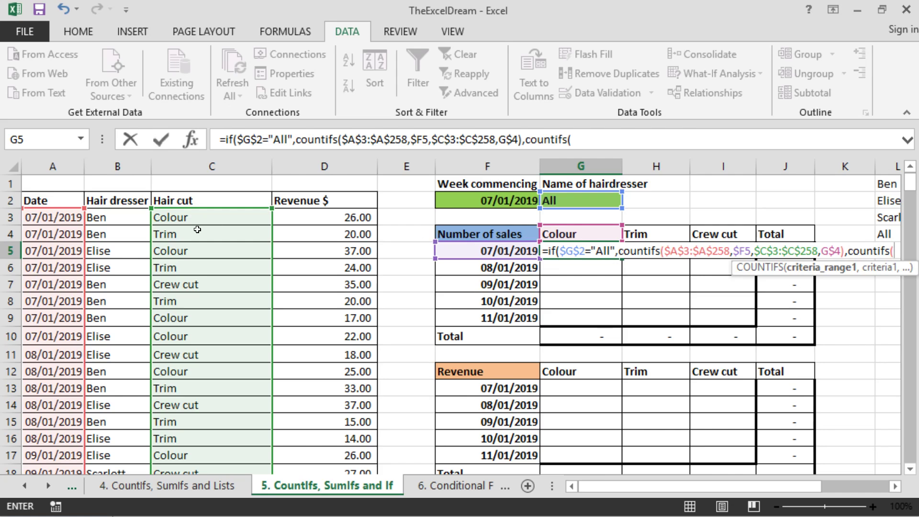
pyautogui.click(123, 218)
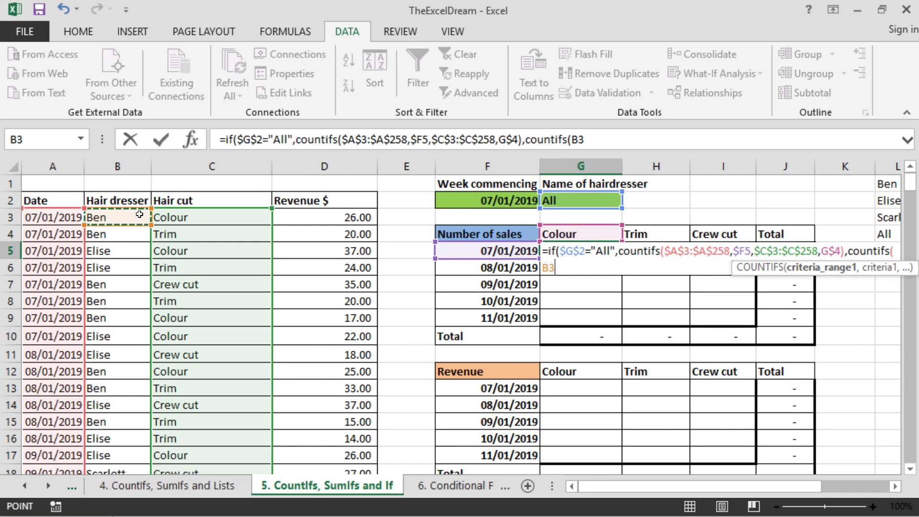
pyautogui.hotkey('ctrl', 'shift', 'Down')
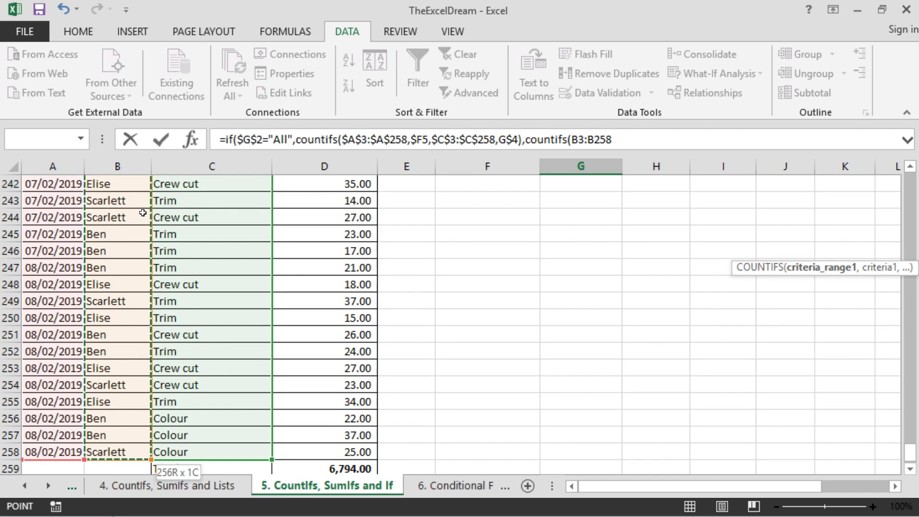
pyautogui.press('F4')
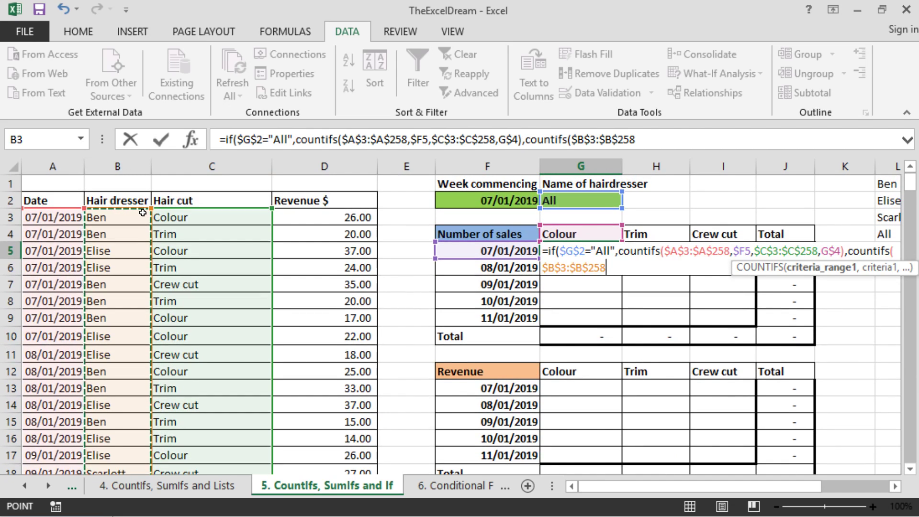
pyautogui.write(',')
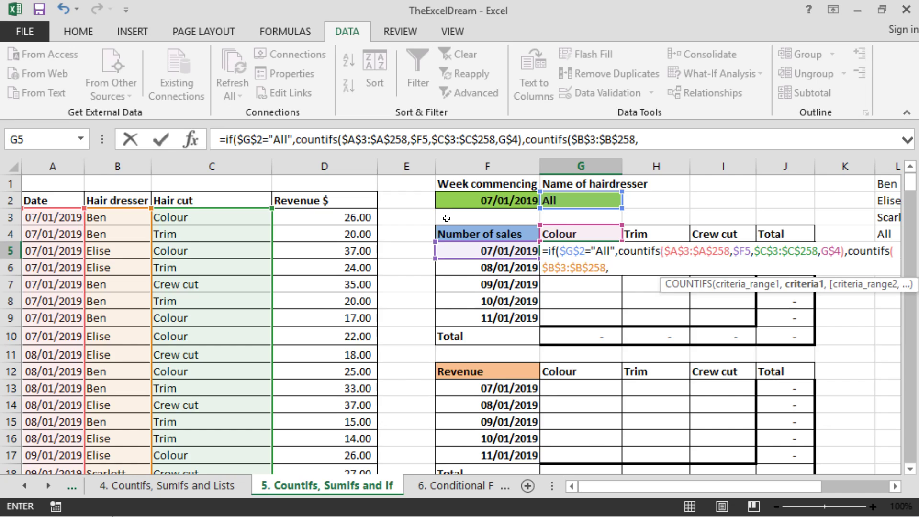
pyautogui.click(578, 199)
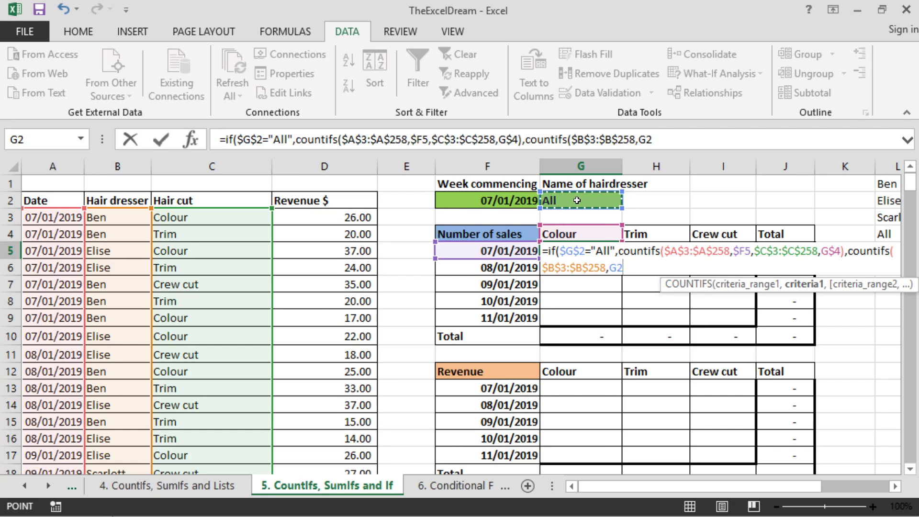
pyautogui.press('F4')
pyautogui.write(',')
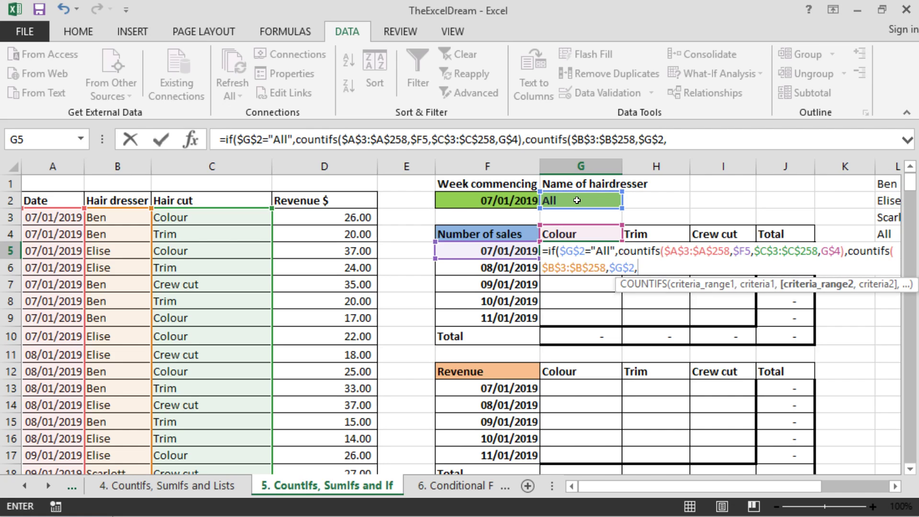
# Add the date range $A$3:$A$258 with criterion $F5 to the second COUNTIFS.
pyautogui.click(52, 218)
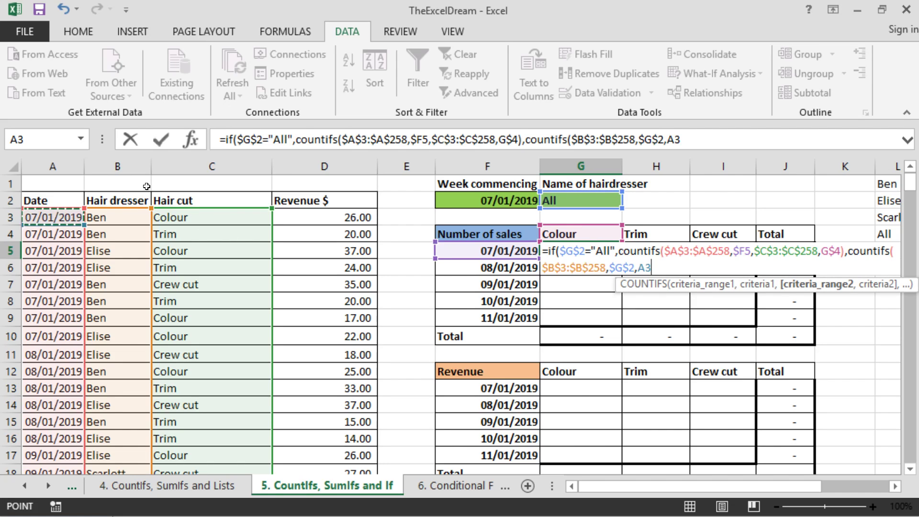
pyautogui.hotkey('ctrl', 'shift', 'Down')
pyautogui.press('F4')
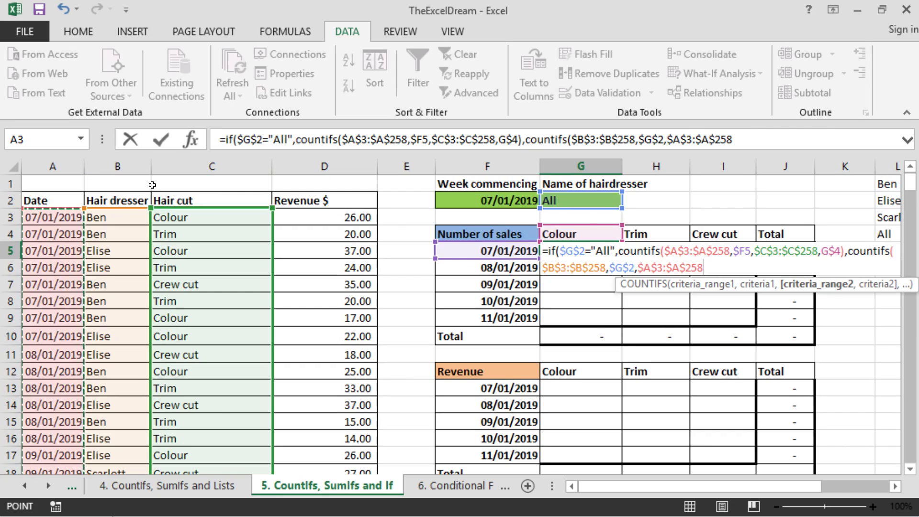
pyautogui.write(',')
pyautogui.click(471, 251)
pyautogui.press('F4')
pyautogui.press('F4')
pyautogui.press('F4')
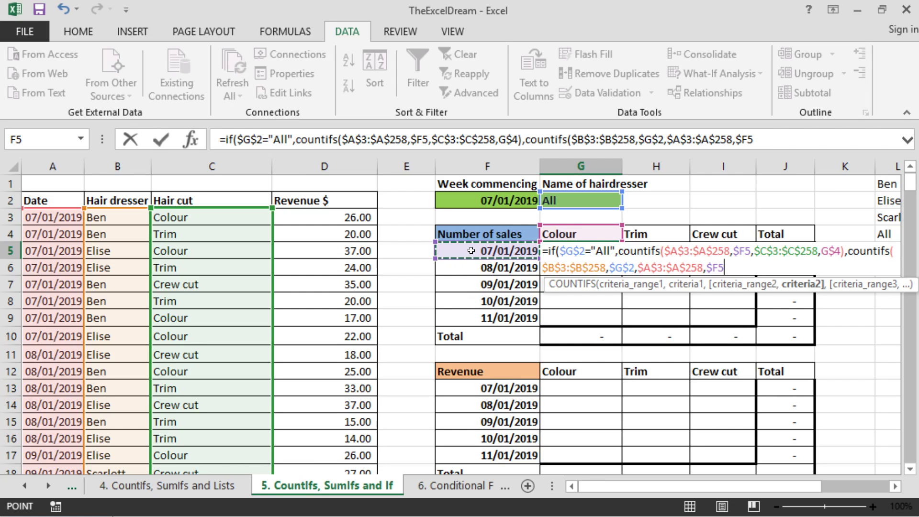
# Add the haircut range $C$3:$C$258 with criterion G$4 to the second COUNTIFS and complete the formula in G5.
pyautogui.write(',')
pyautogui.click(236, 213)
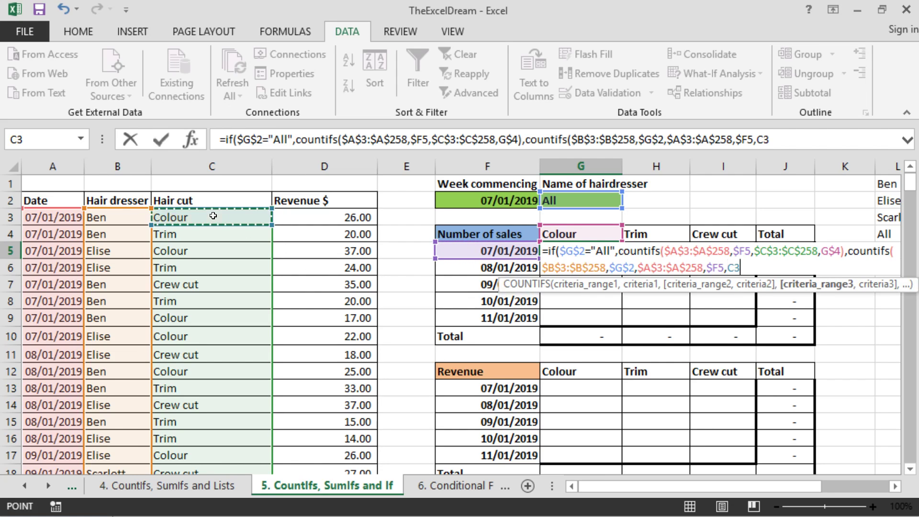
pyautogui.hotkey('ctrl', 'shift', 'Down')
pyautogui.hotkey('shift', 'Up')
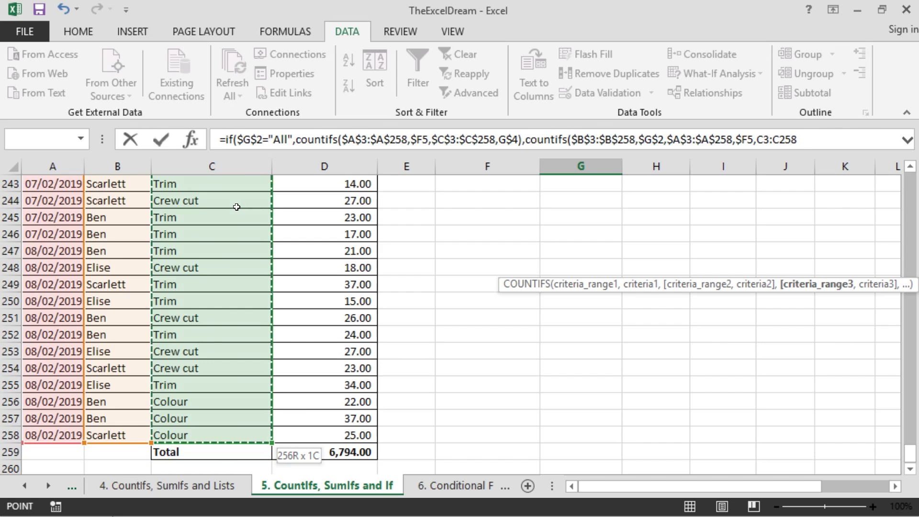
pyautogui.press('F4')
pyautogui.write(',')
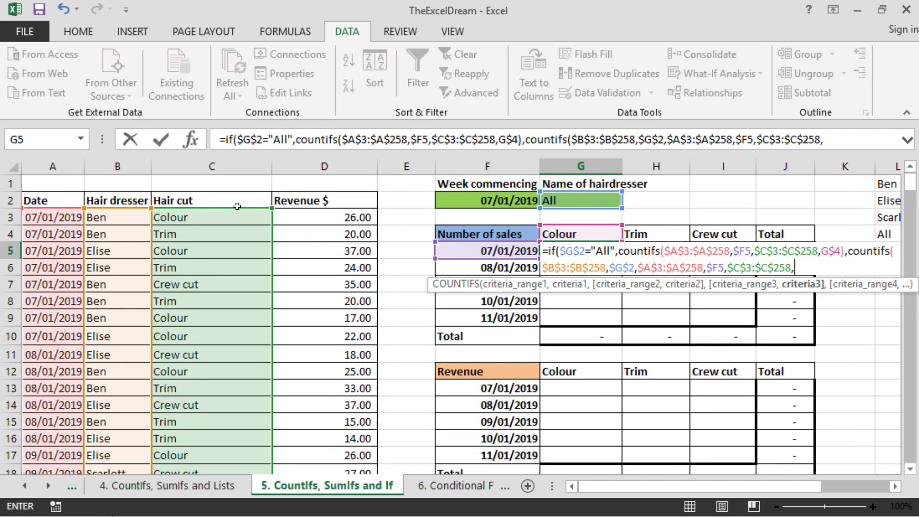
pyautogui.click(579, 235)
pyautogui.press('F4')
pyautogui.press('F4')
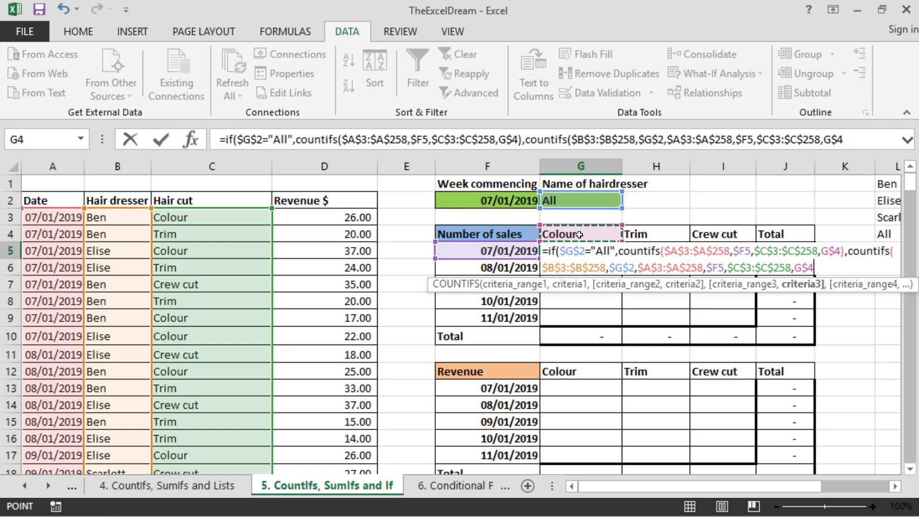
pyautogui.write(')')
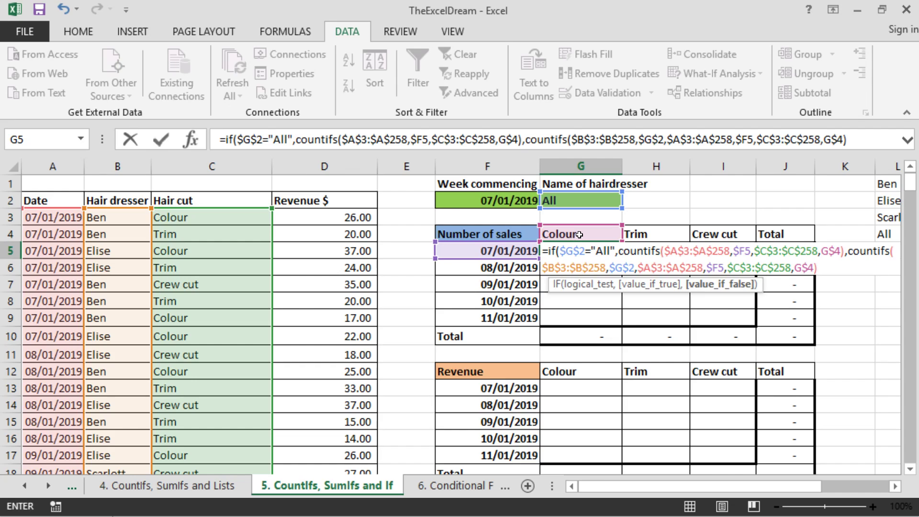
pyautogui.write(')')
pyautogui.press('Return')
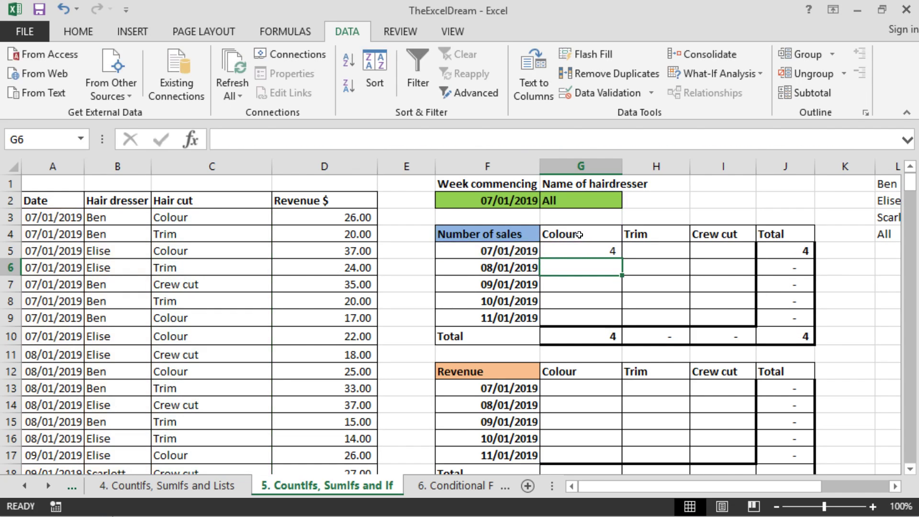
# Fill the G5 formula across the Number of sales table through I9.
pyautogui.click(604, 254)
pyautogui.moveTo(625, 262); pyautogui.dragTo(756, 320)
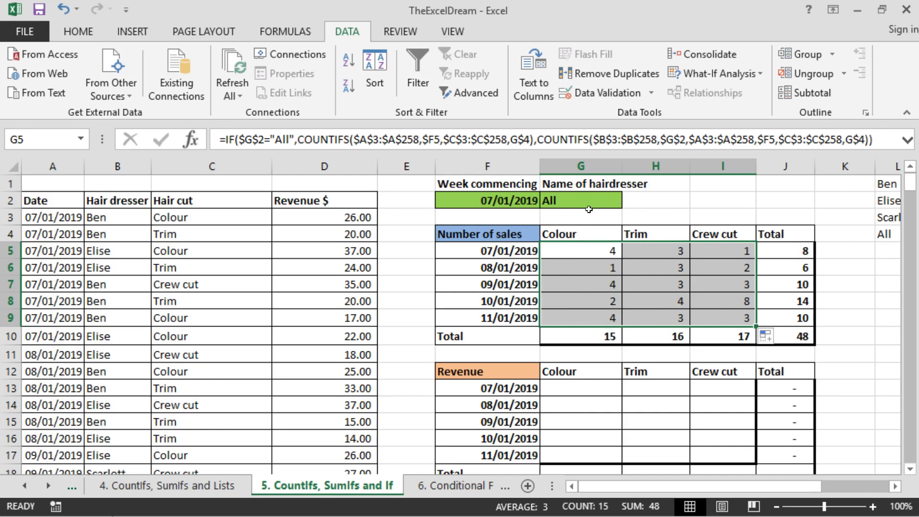
pyautogui.click(594, 340)
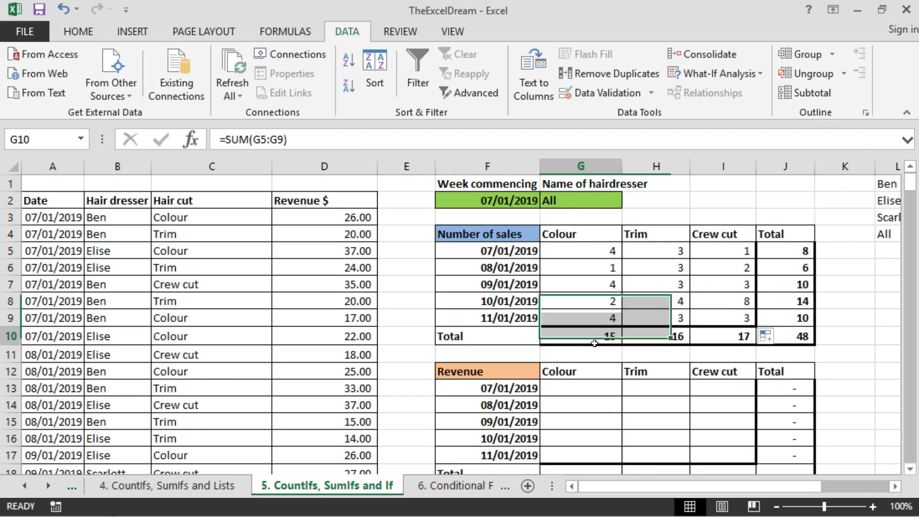
# Test the sales table by choosing each of the three hairdressers in G2's dropdown in turn, leaving the third one selected.
pyautogui.click(579, 201)
pyautogui.click(630, 200)
pyautogui.click(611, 216)
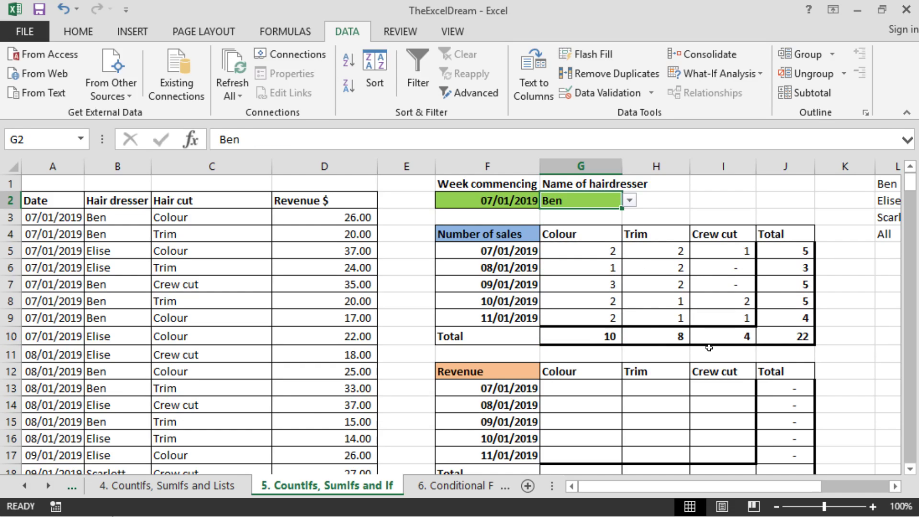
pyautogui.click(629, 200)
pyautogui.click(611, 226)
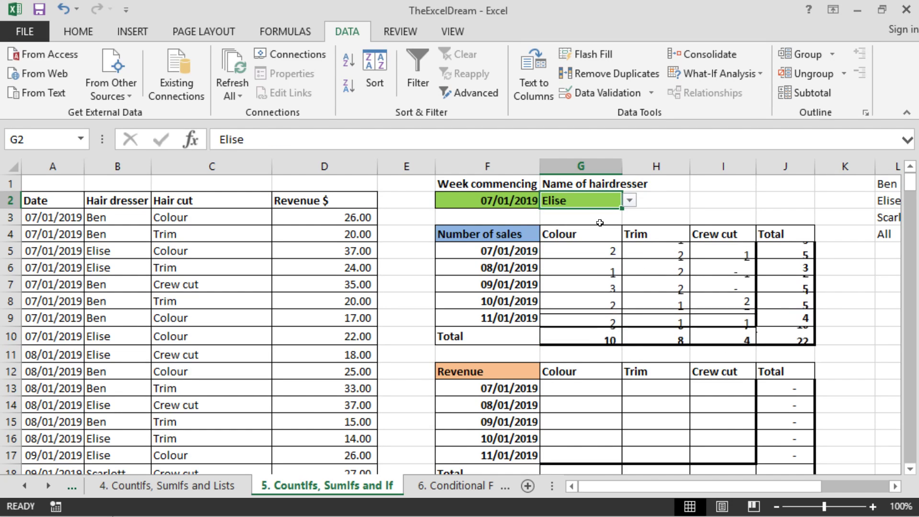
pyautogui.click(630, 201)
pyautogui.click(603, 235)
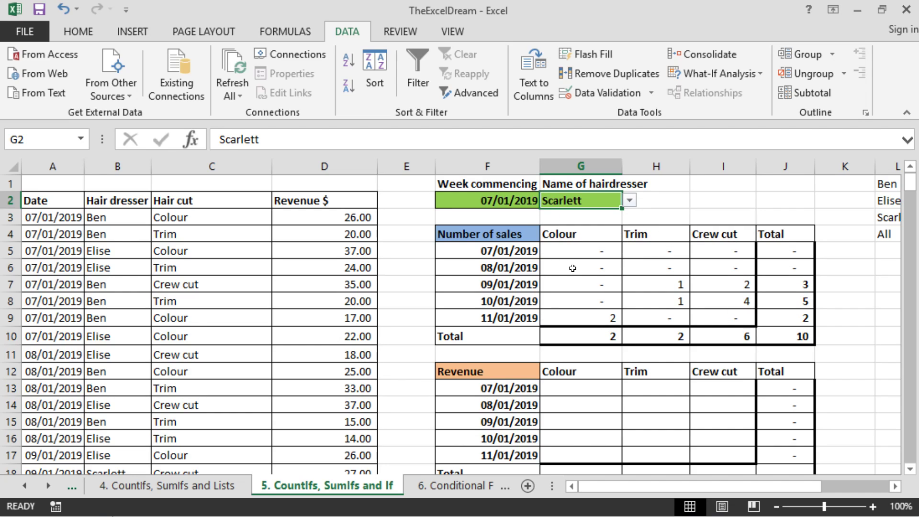
# Start an IF formula in G13, the first Colour revenue cell, with the logical test $G$2="All".
pyautogui.click(556, 390)
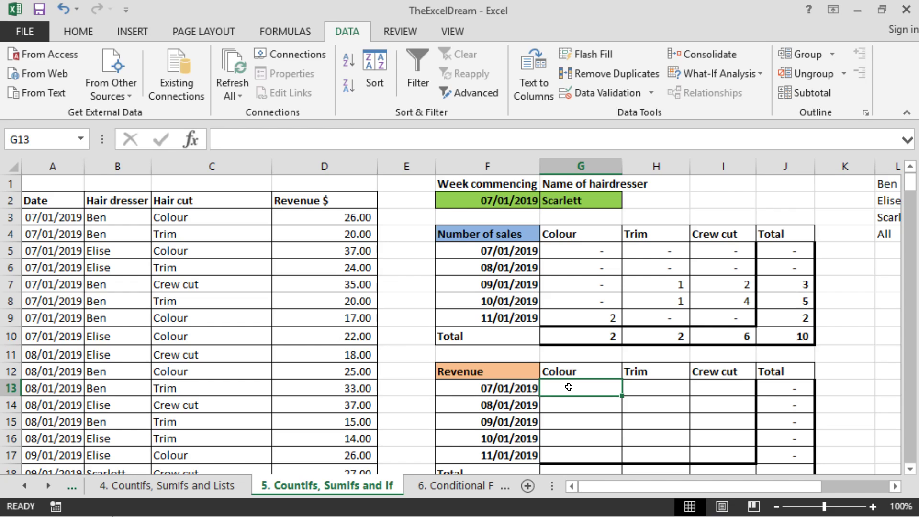
pyautogui.write('=if(')
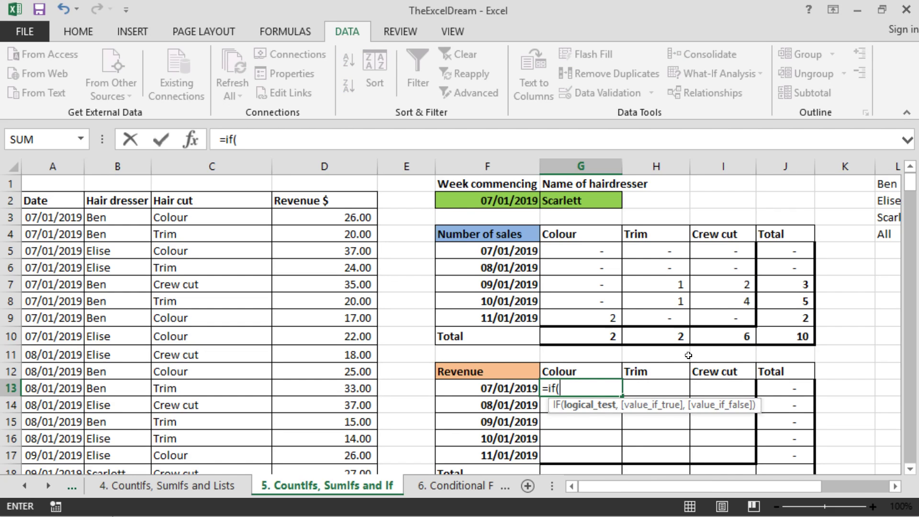
pyautogui.click(584, 196)
pyautogui.press('F4')
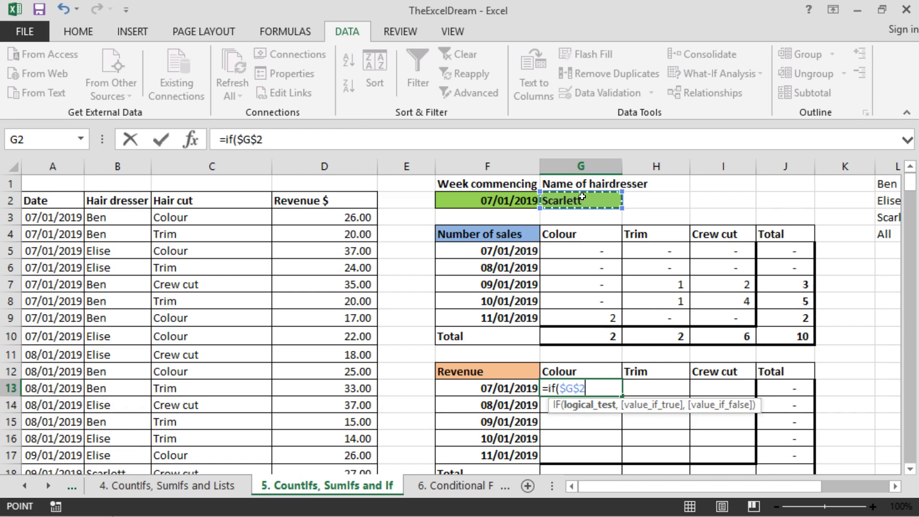
pyautogui.write('=')
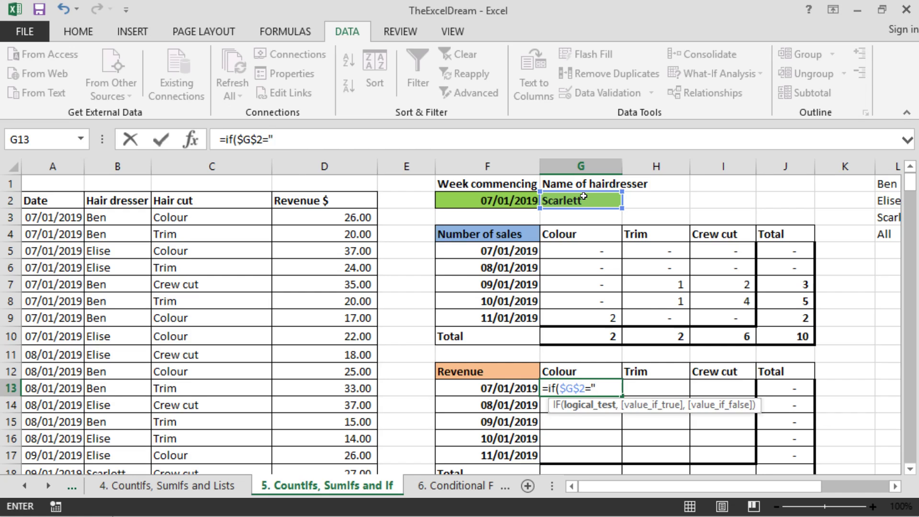
pyautogui.write('"All",')
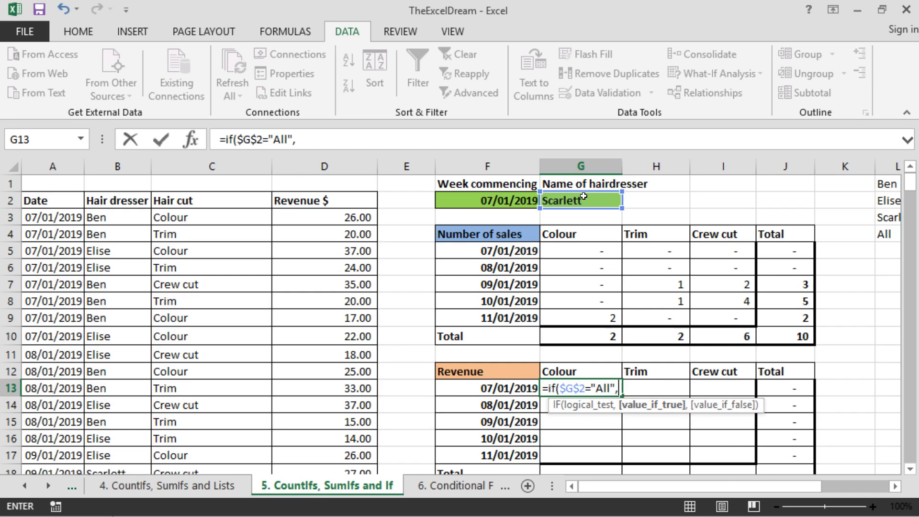
# Add a SUMIFS as the IF's true value with the revenue range $D$3:$D$258 as its sum range.
pyautogui.write('sum,')
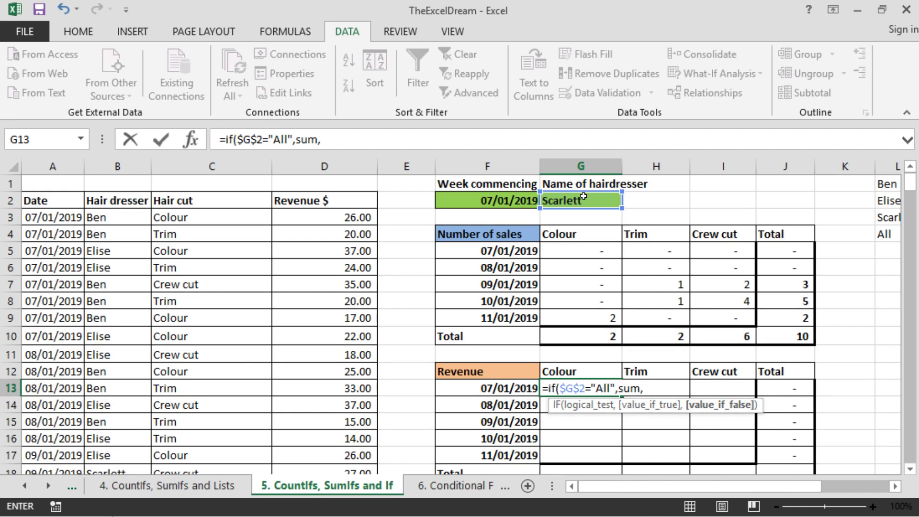
pyautogui.press('BackSpace')
pyautogui.write('ifs*')
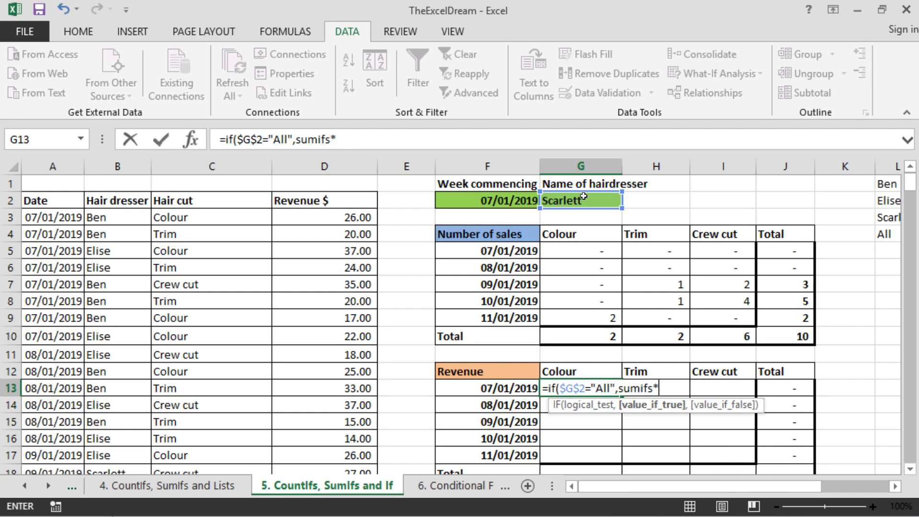
pyautogui.press('BackSpace')
pyautogui.write('(')
pyautogui.click(354, 210)
pyautogui.hotkey('ctrl', 'shift', 'Down')
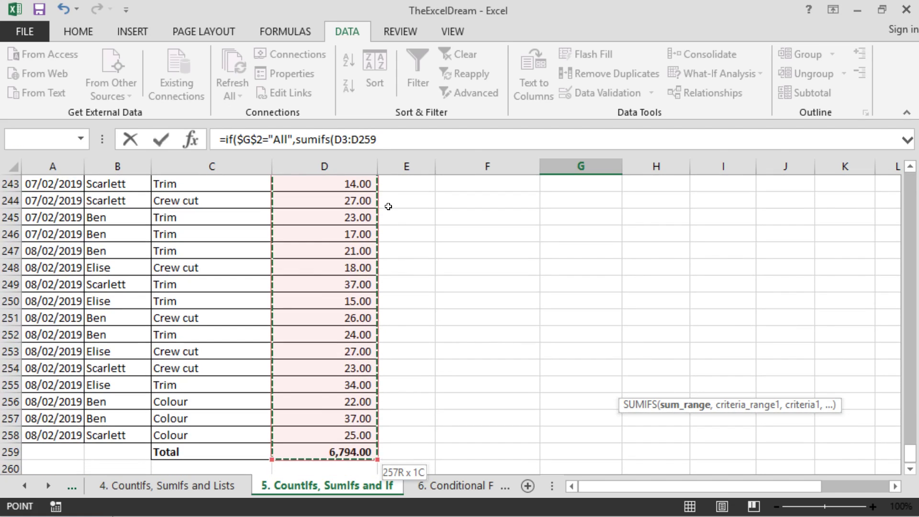
pyautogui.hotkey('shift', 'Up')
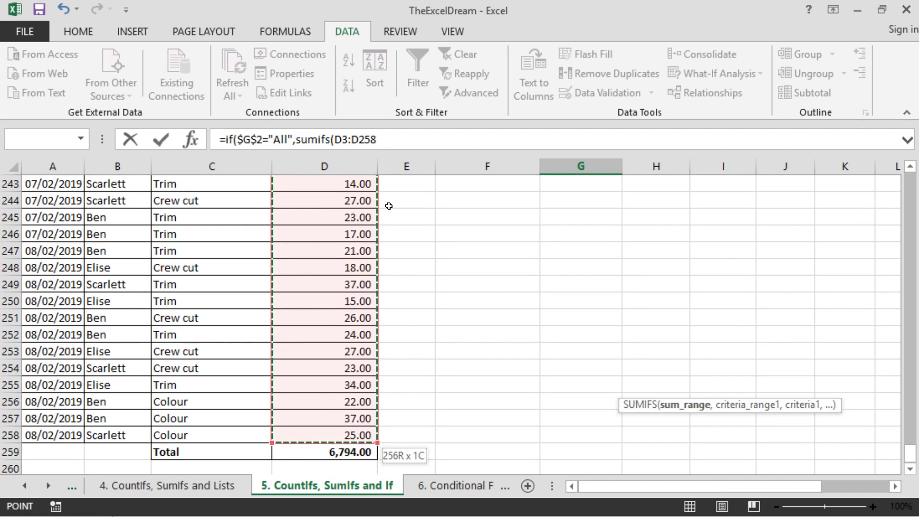
pyautogui.press('F4')
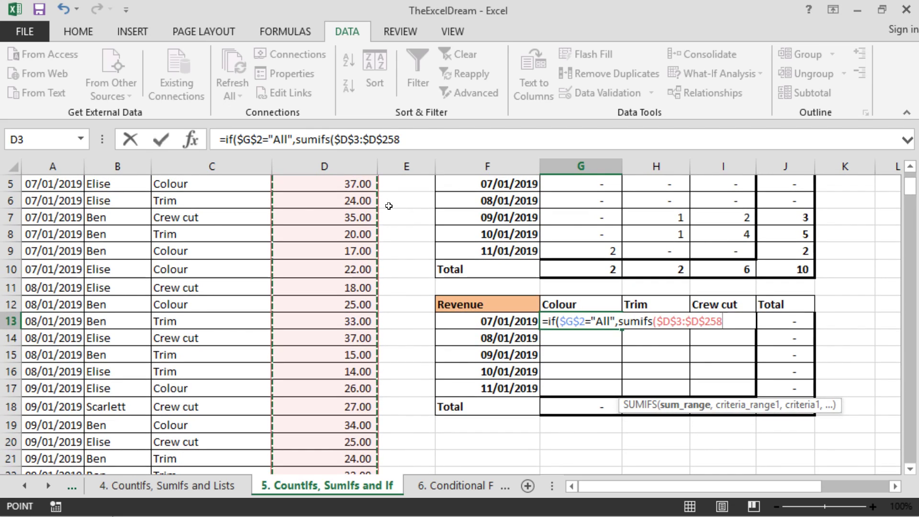
pyautogui.write(',')
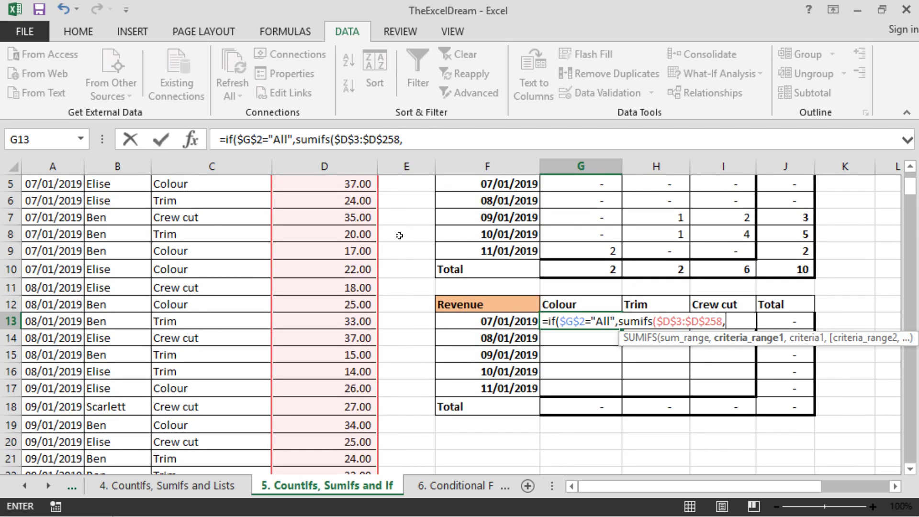
# Add the date criterion to the SUMIFS in G13, matching the date range $A$3:$A$258 against $F13.
pyautogui.scroll(2, 399, 236)
pyautogui.click(67, 217)
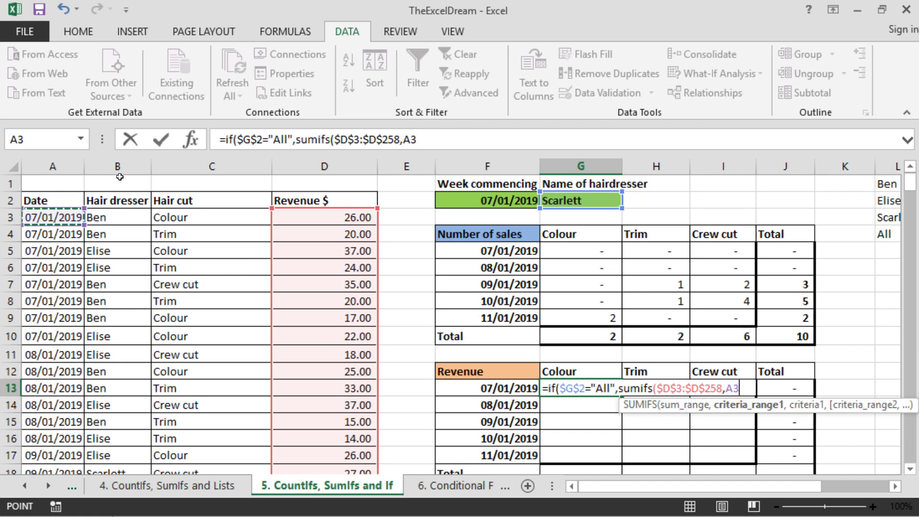
pyautogui.hotkey('ctrl', 'shift', 'Down')
pyautogui.press('F4')
pyautogui.hotkey('ctrl', 'BackSpace')
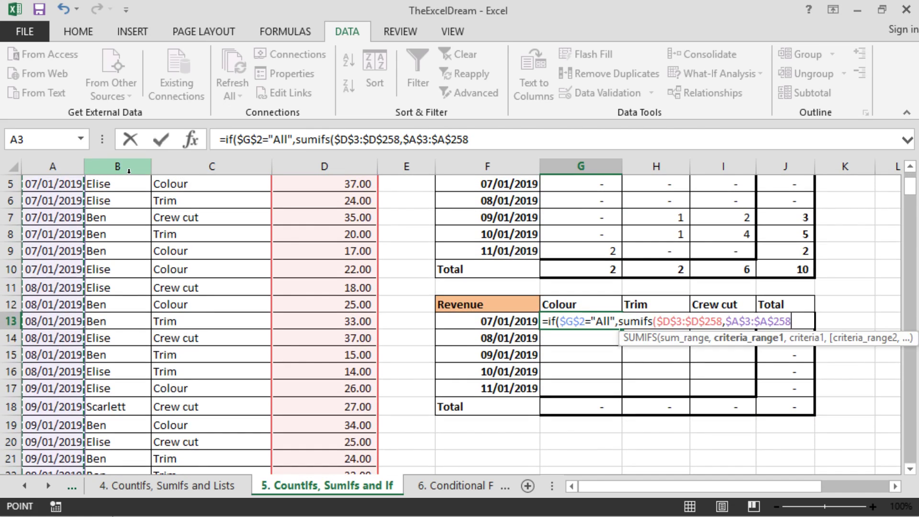
pyautogui.write(',')
pyautogui.click(520, 323)
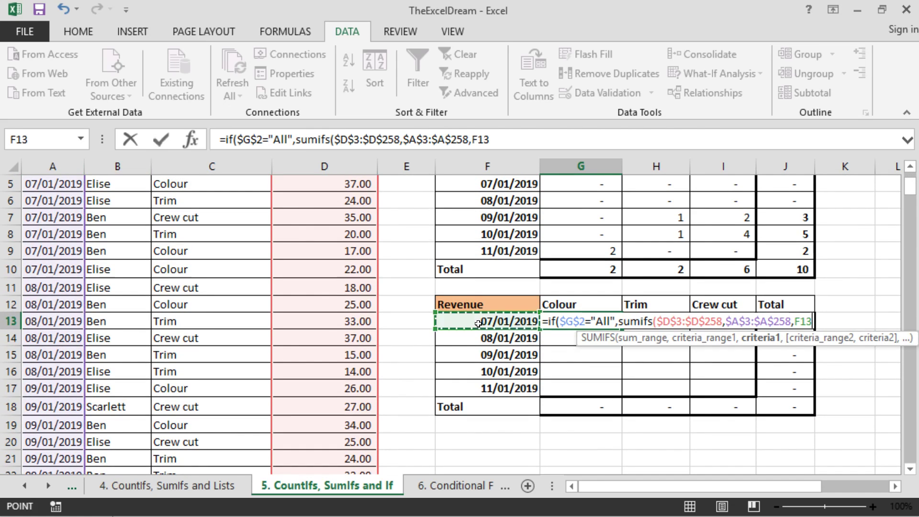
pyautogui.press('F4')
pyautogui.press('F4')
pyautogui.press('F4')
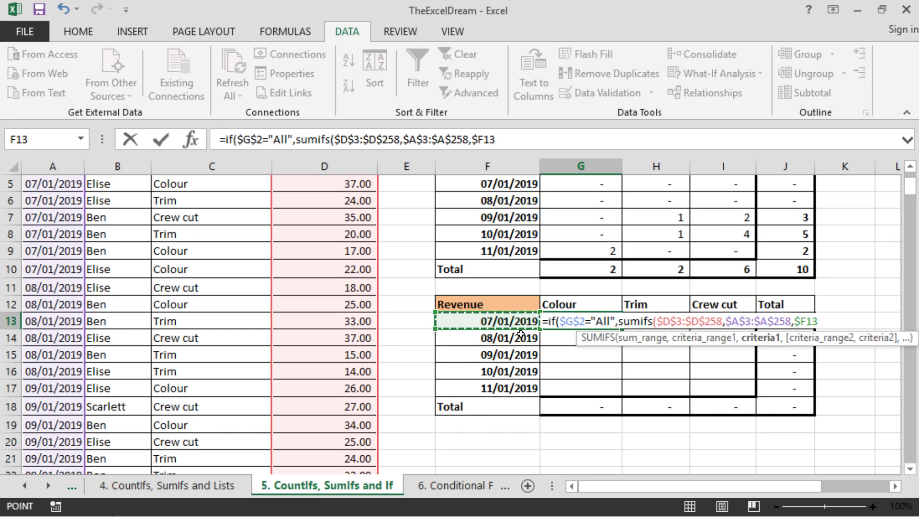
pyautogui.write(',')
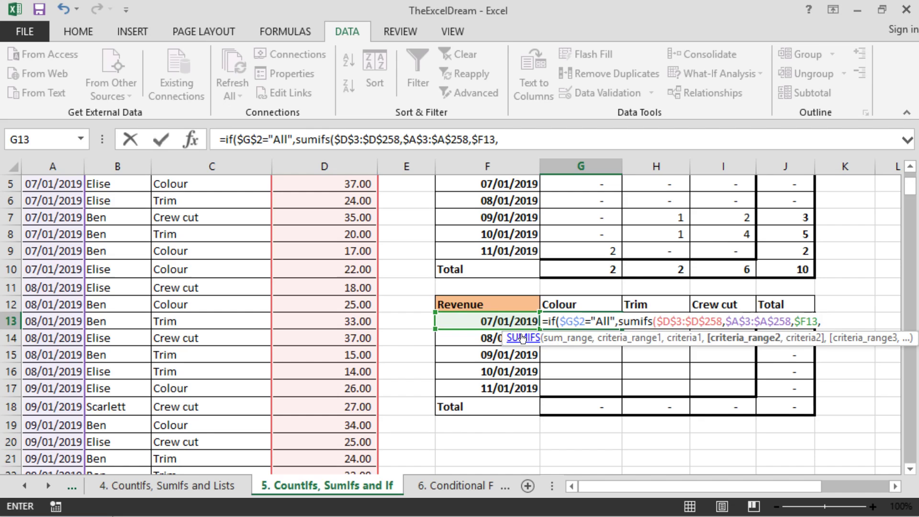
# Add the haircut criterion $C$3:$C$258 matched against G$12 and close the IF's first SUMIFS.
pyautogui.click(259, 218)
pyautogui.scroll(1, 268, 211)
pyautogui.click(268, 203)
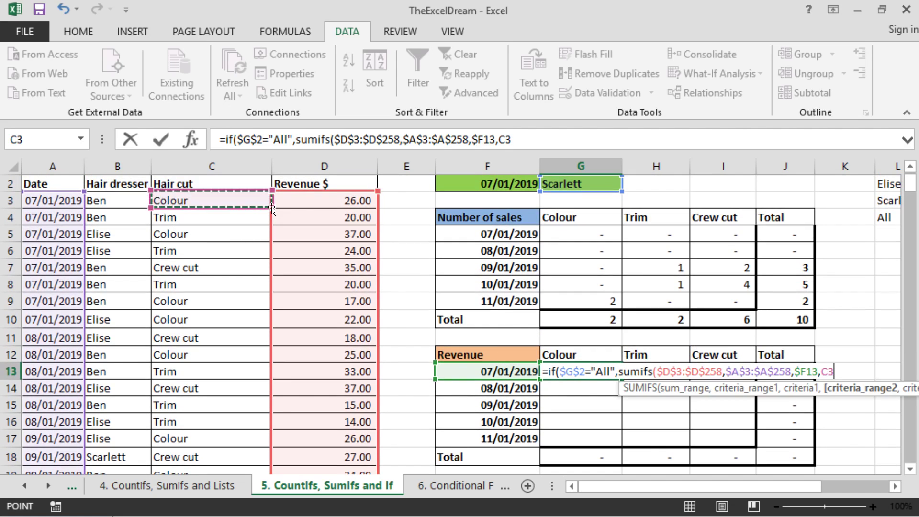
pyautogui.hotkey('ctrl', 'shift', 'Down')
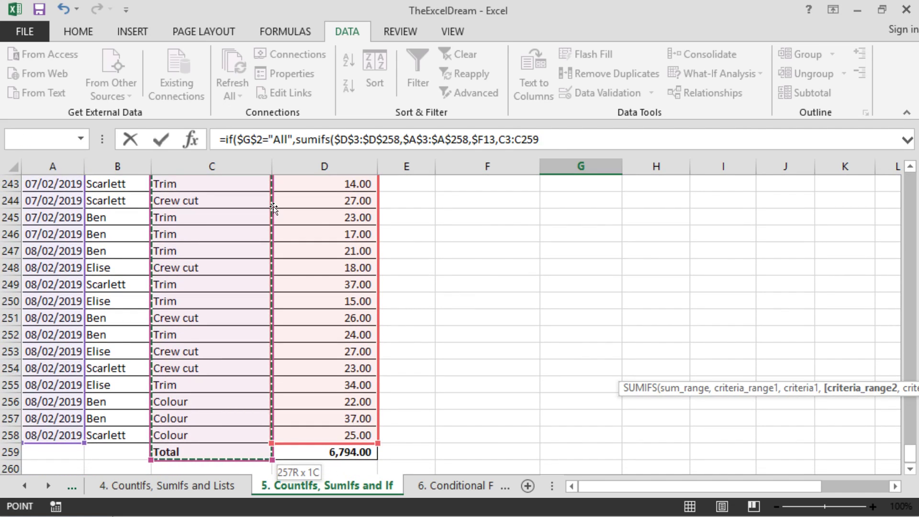
pyautogui.hotkey('shift', 'Up')
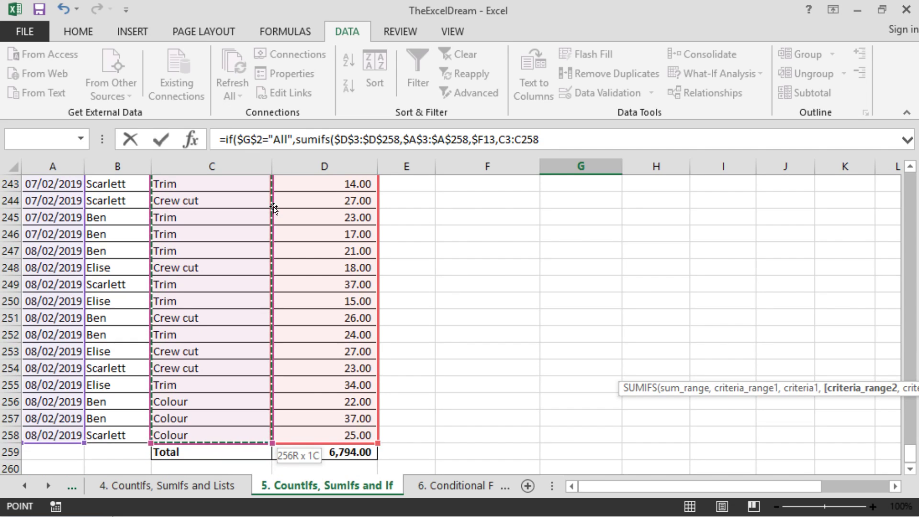
pyautogui.press('F4')
pyautogui.write(',')
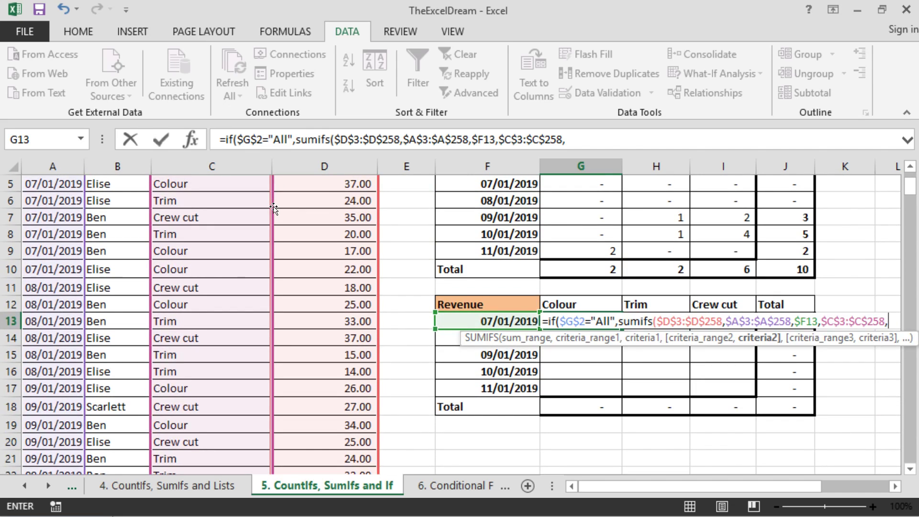
pyautogui.click(579, 305)
pyautogui.press('F4')
pyautogui.press('F4')
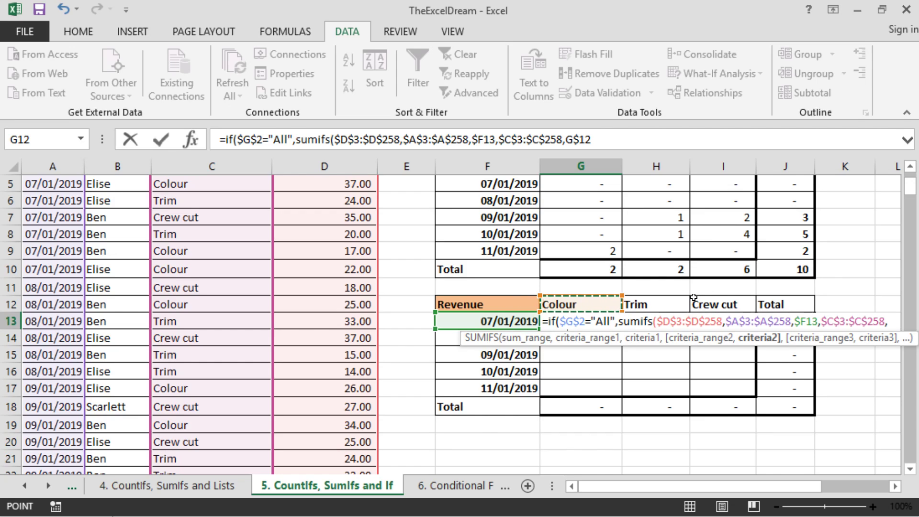
pyautogui.write(')')
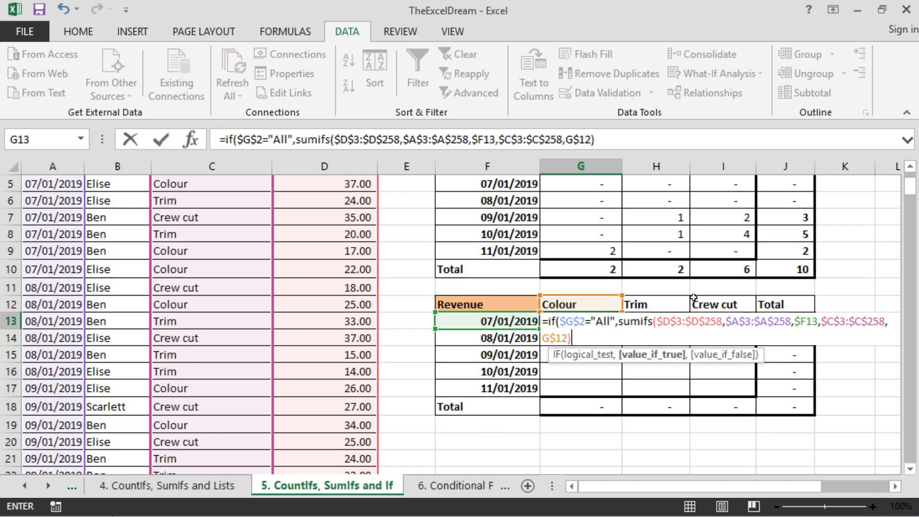
# Start a second SUMIFS as the IF's false value, with $D$3:$D$258 as its sum range.
pyautogui.write(',')
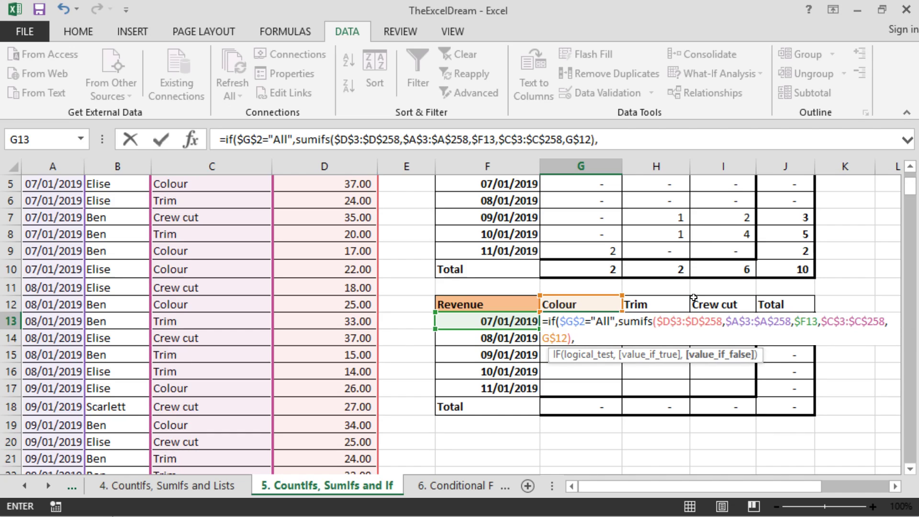
pyautogui.write('sumifs(')
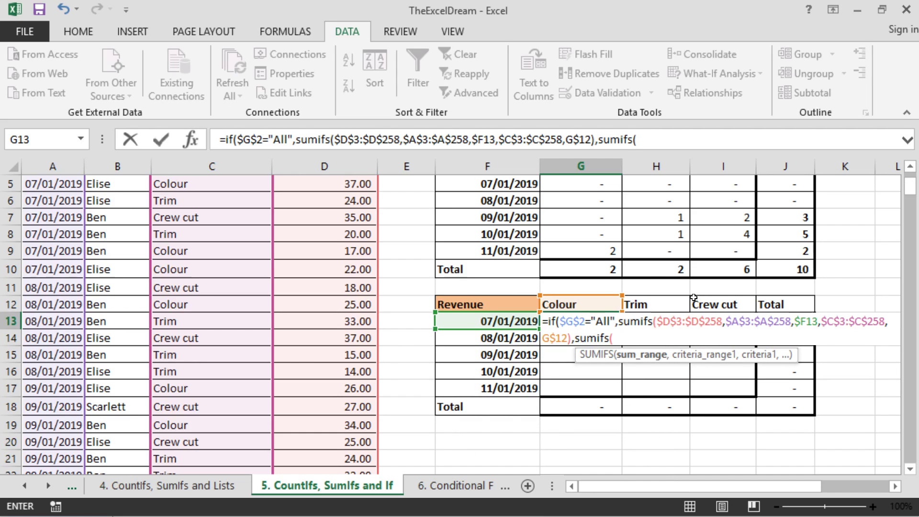
pyautogui.click(296, 217)
pyautogui.scroll(1, 295, 218)
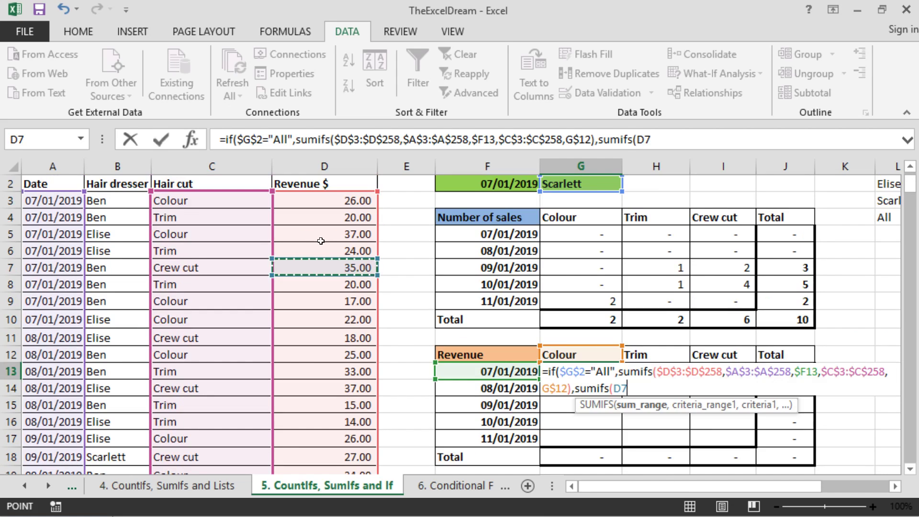
pyautogui.click(345, 198)
pyautogui.hotkey('ctrl', 'shift', 'Down')
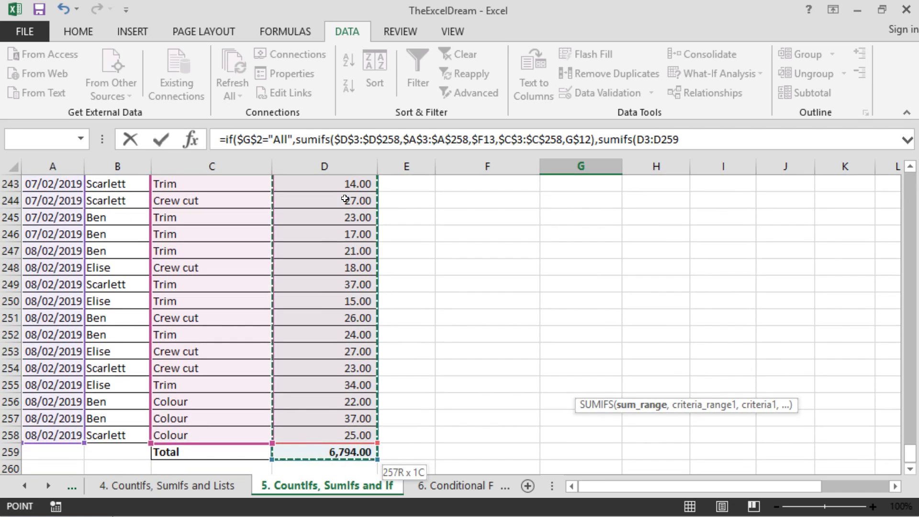
pyautogui.hotkey('shift', 'Up')
pyautogui.press('F4')
pyautogui.write(',')
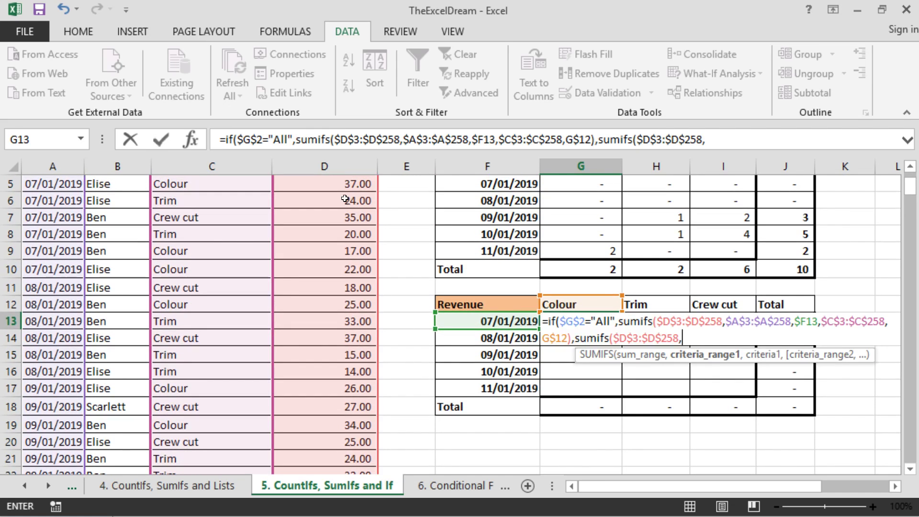
# Add the hairdresser criterion to the second SUMIFS, matching $B$3:$B$258 against the selected name in $G$2.
pyautogui.scroll(2, 345, 198)
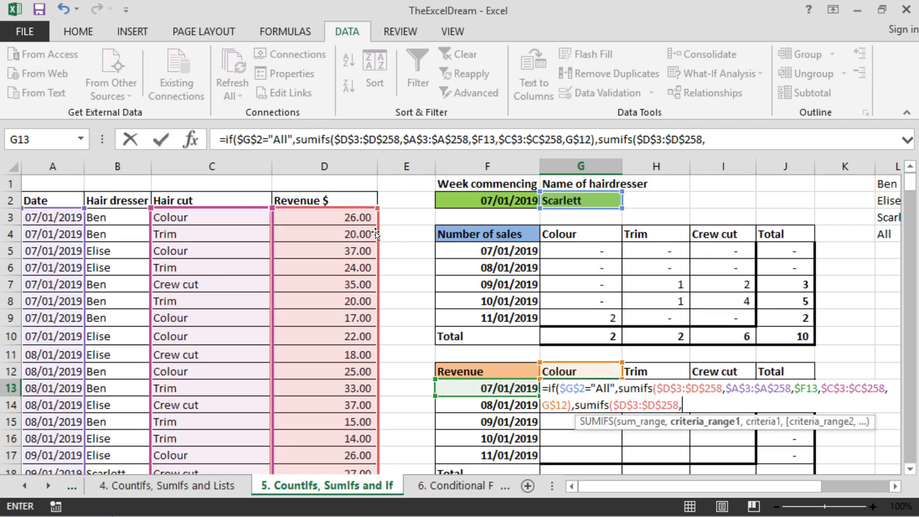
pyautogui.click(113, 218)
pyautogui.hotkey('ctrl', 'shift', 'Down')
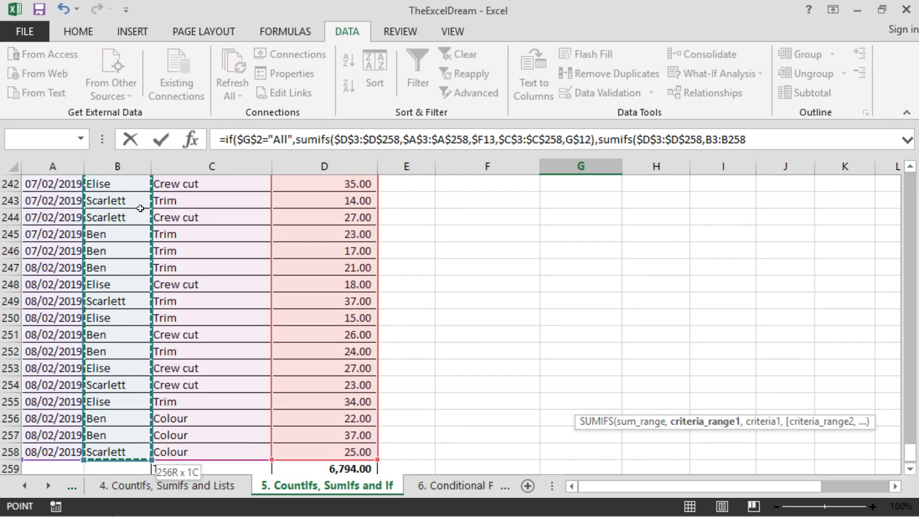
pyautogui.press('F4')
pyautogui.write(',')
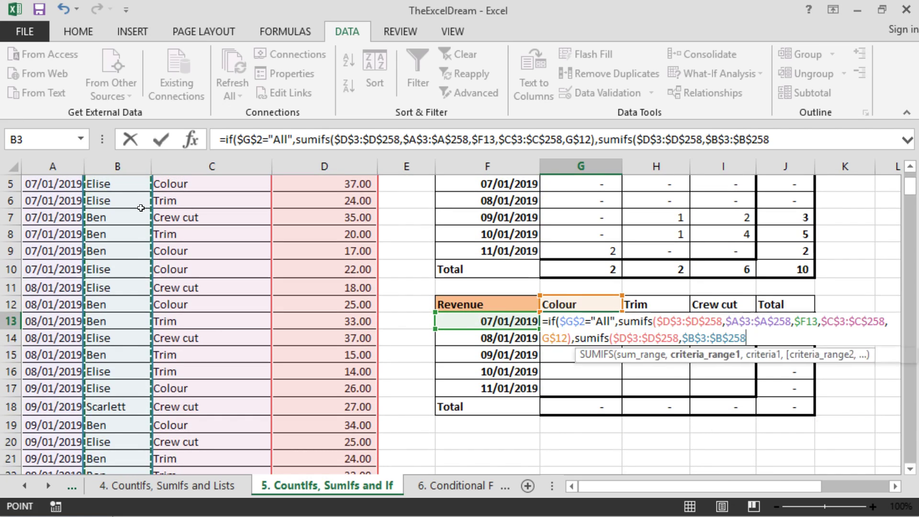
pyautogui.scroll(2, 141, 208)
pyautogui.click(574, 199)
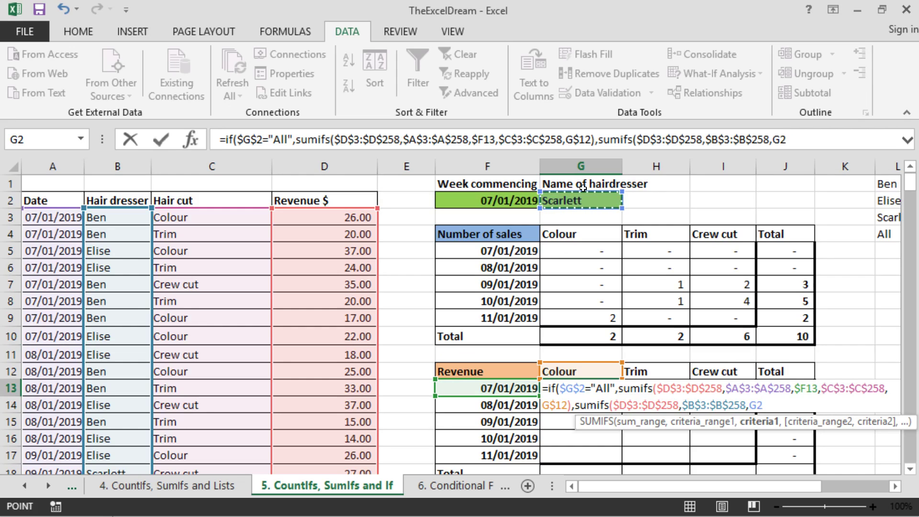
pyautogui.press('F4')
pyautogui.write(',')
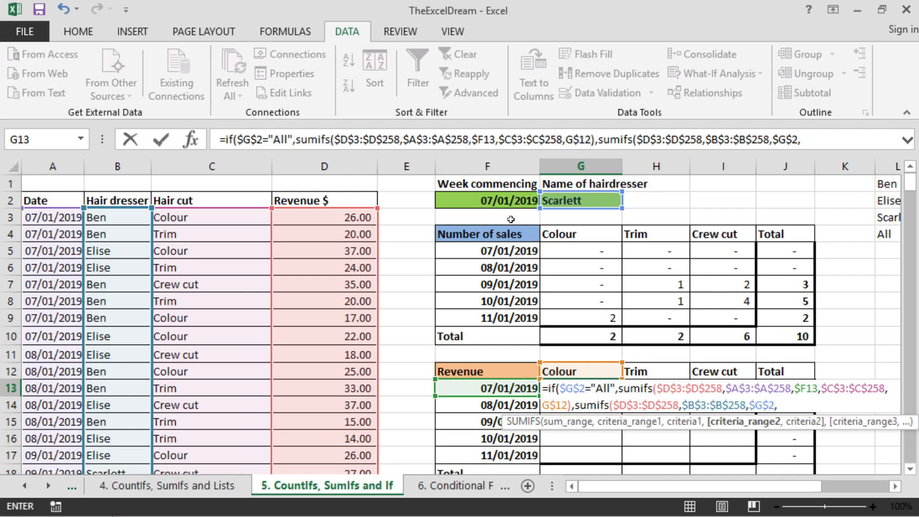
# Add the date criterion $A$3:$A$258 matched against $F13 to the second SUMIFS, enlarging the formula bar to two lines.
pyautogui.click(47, 219)
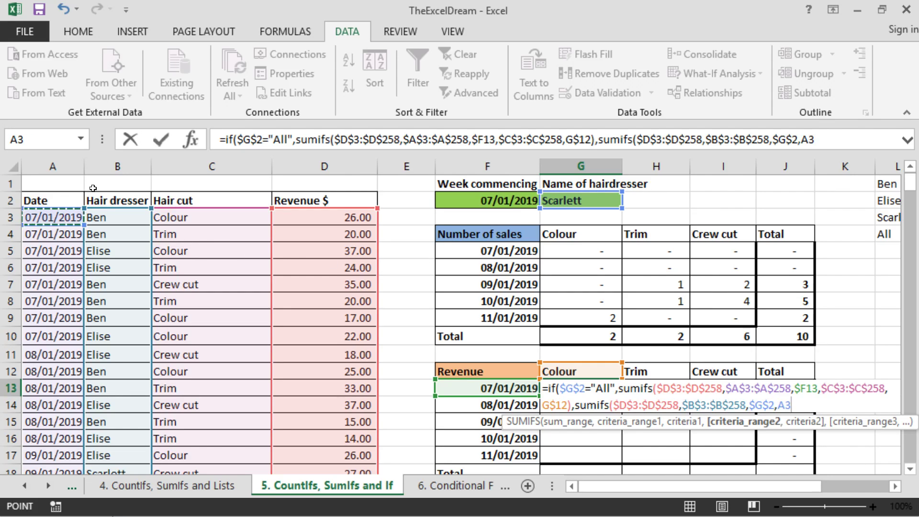
pyautogui.hotkey('ctrl', 'shift', 'Down')
pyautogui.press('F4')
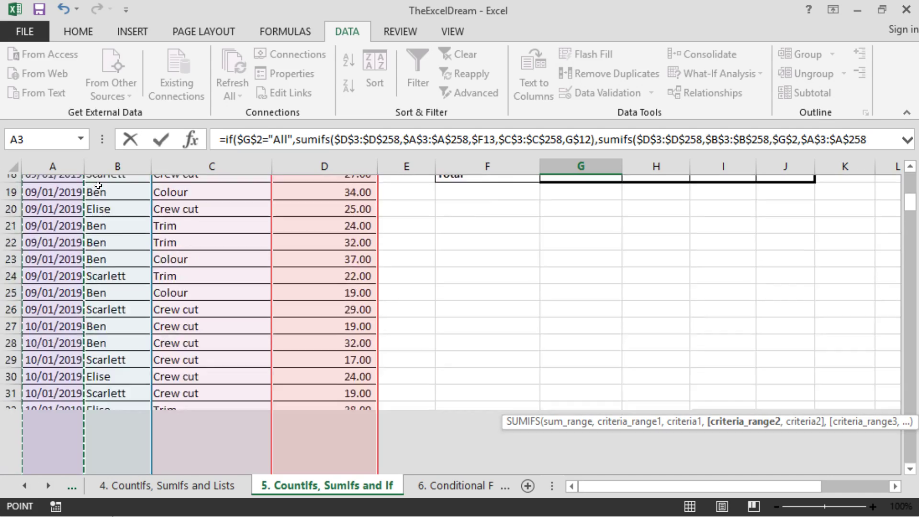
pyautogui.write(',')
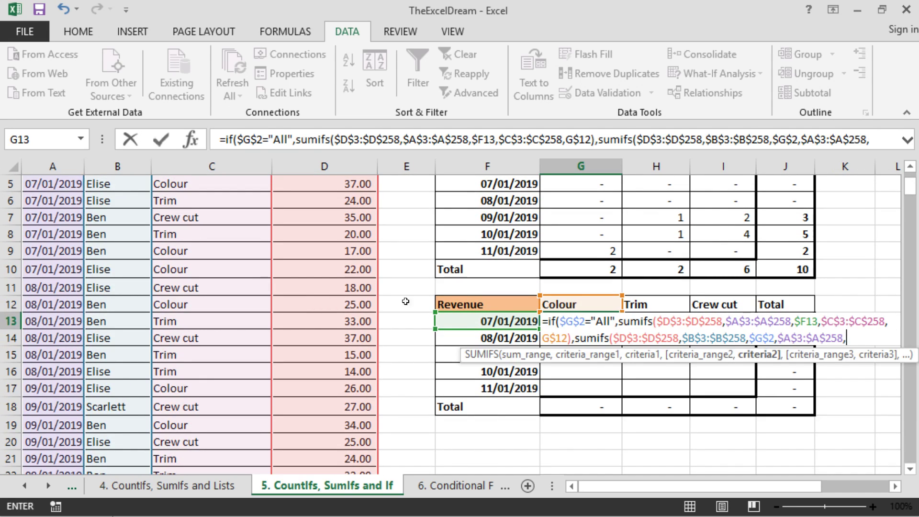
pyautogui.click(512, 321)
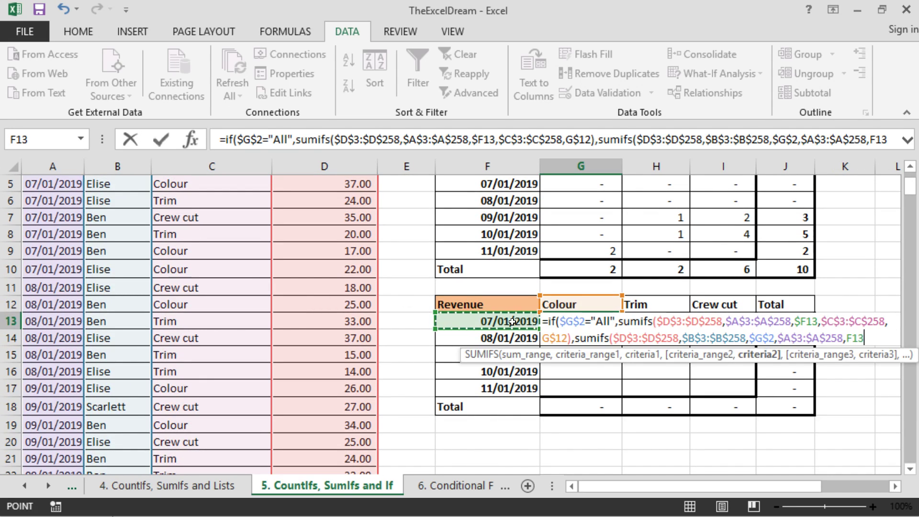
pyautogui.press('F4')
pyautogui.press('F4')
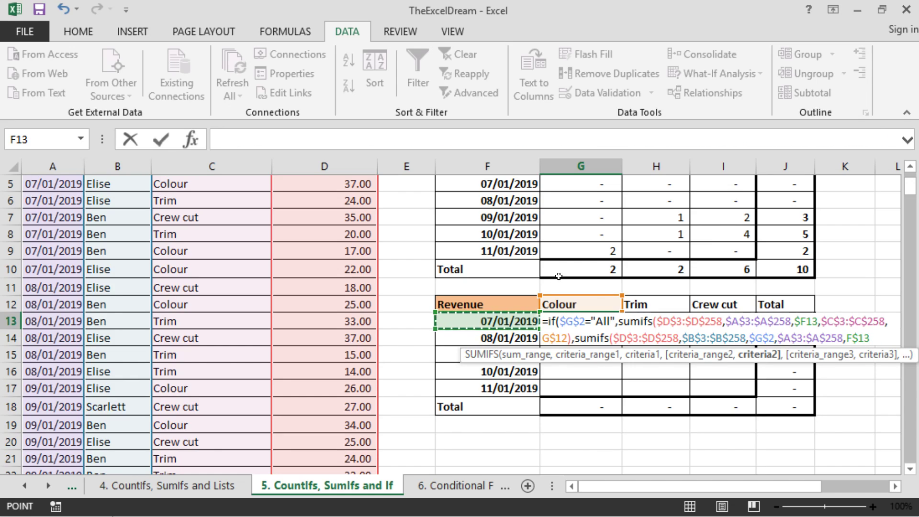
pyautogui.press('F4')
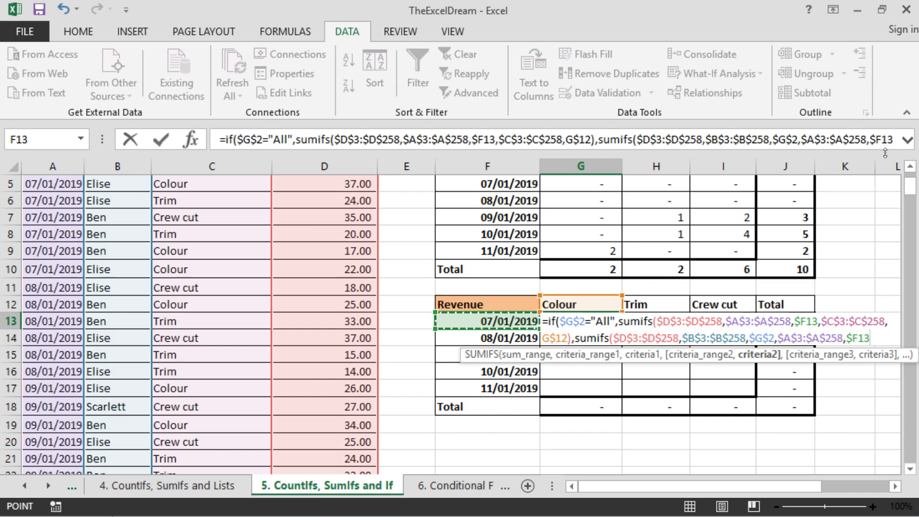
pyautogui.moveTo(885, 152); pyautogui.dragTo(886, 169)
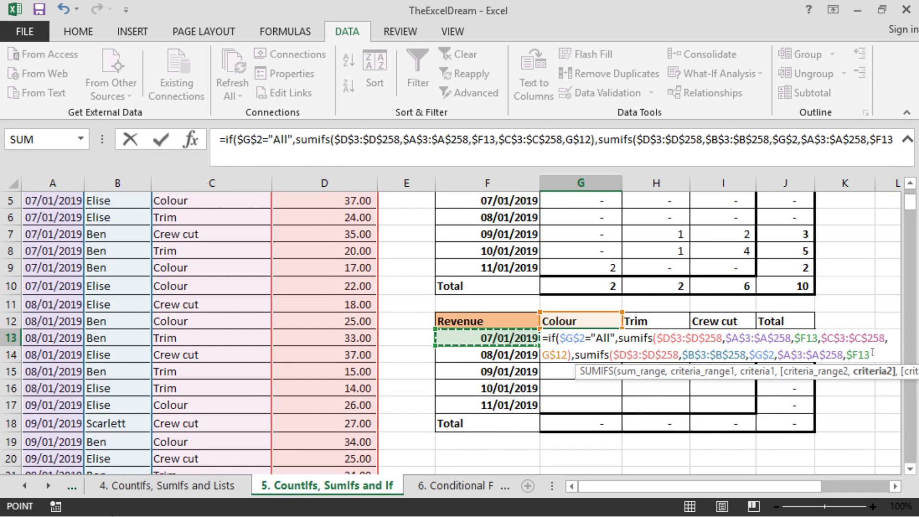
pyautogui.write(',')
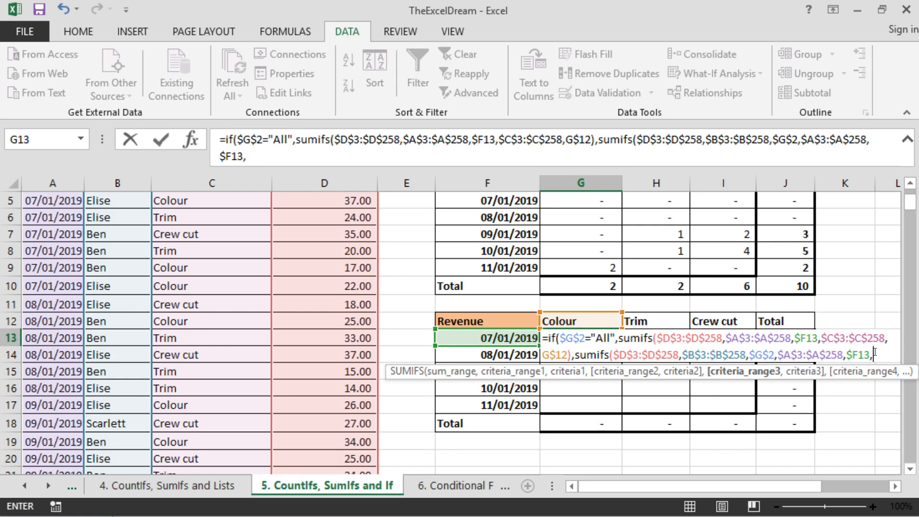
pyautogui.click(246, 233)
pyautogui.scroll(2, 285, 238)
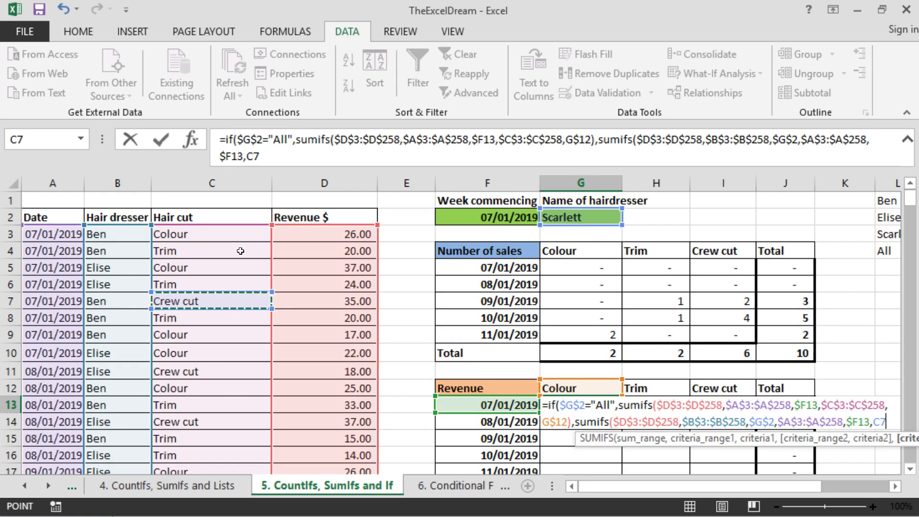
pyautogui.press('Return')
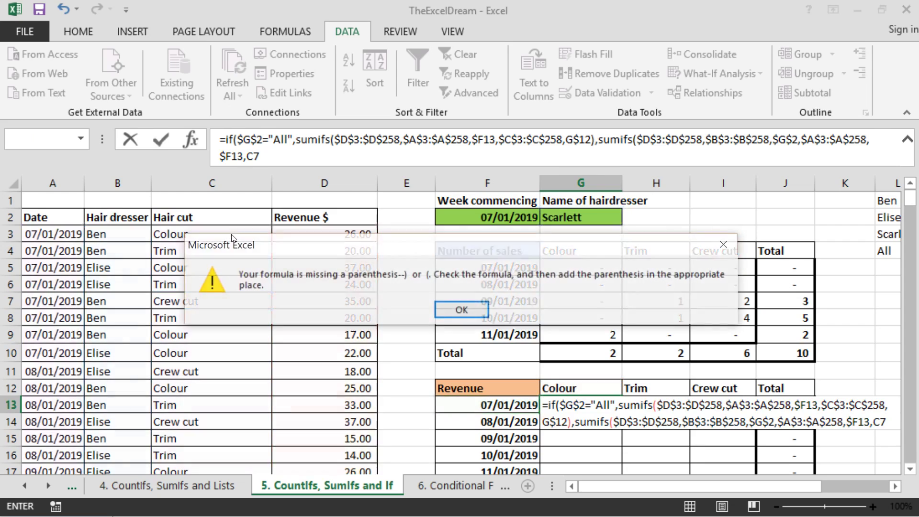
pyautogui.press('Return')
pyautogui.press('BackSpace')
# Add the haircut criterion to the second SUMIFS, matching $C$3:$C$258 against the Colour heading as G$12.
pyautogui.click(198, 234)
pyautogui.hotkey('ctrl', 'shift', 'Down')
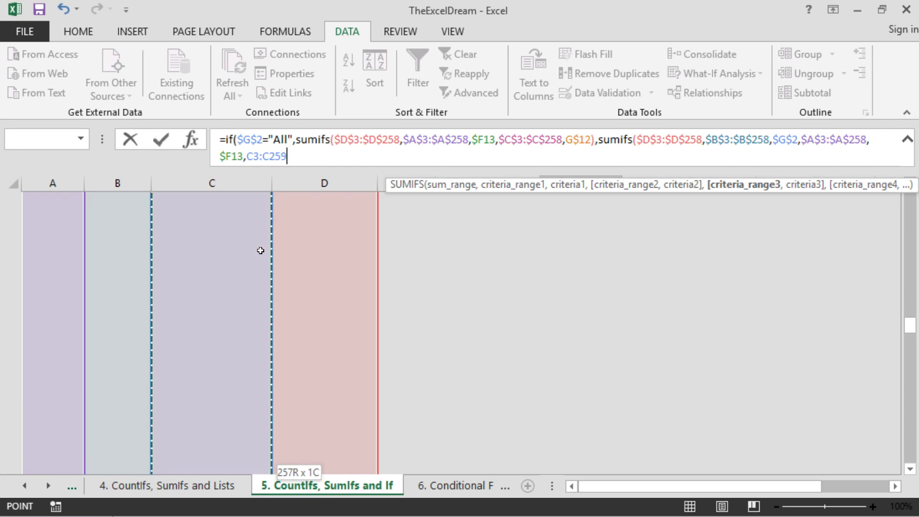
pyautogui.press('F4')
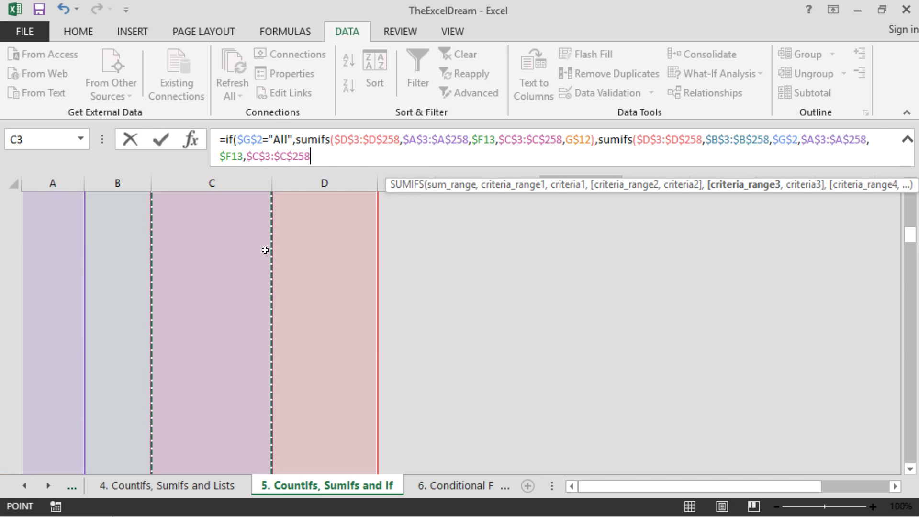
pyautogui.write(',')
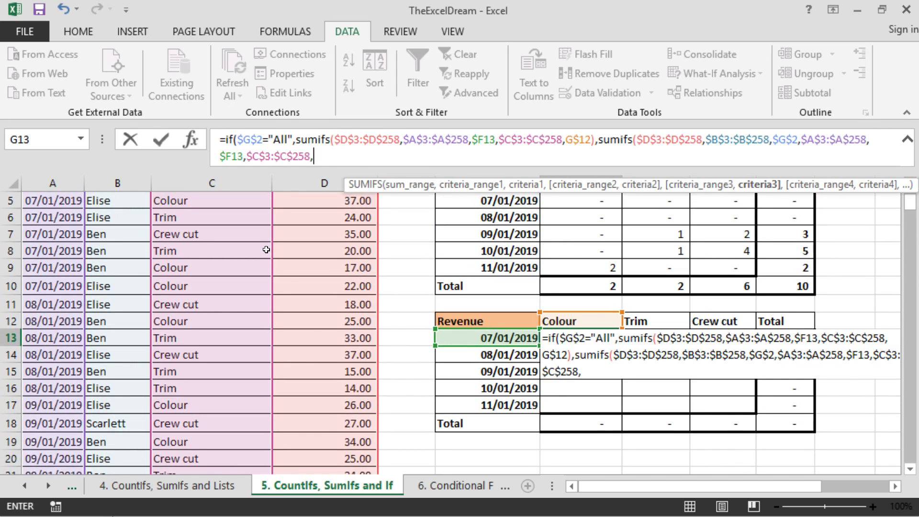
pyautogui.click(584, 322)
pyautogui.press('F4')
pyautogui.press('F4')
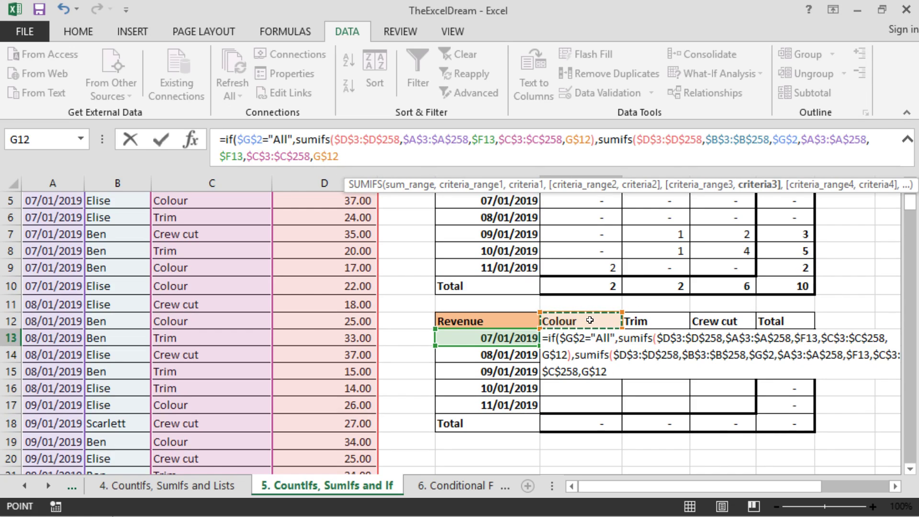
# Close and enter the IF formula with both SUMIFS in G13, and fill it across the revenue table through I17.
pyautogui.write('))')
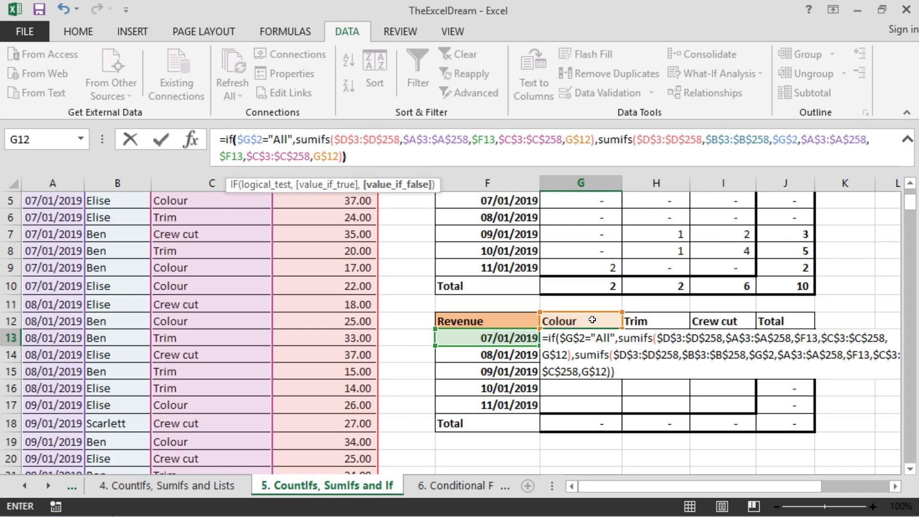
pyautogui.press('Return')
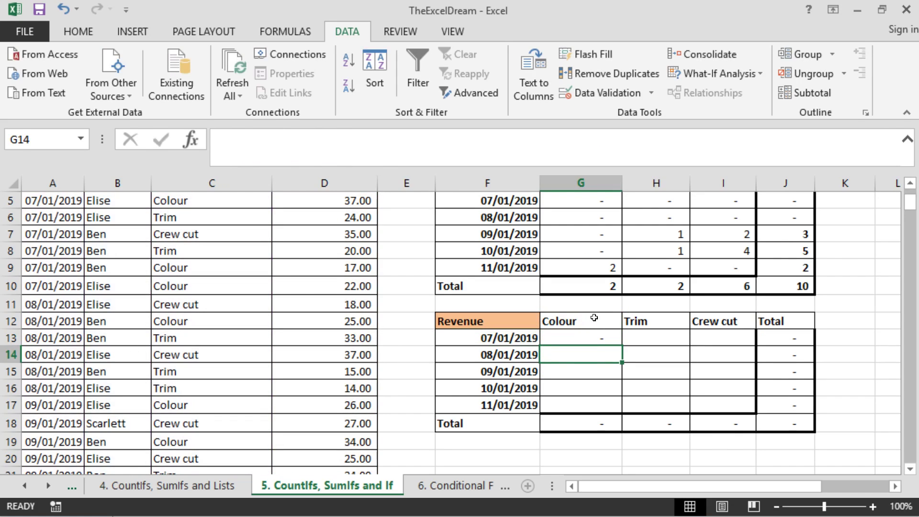
pyautogui.click(590, 335)
pyautogui.moveTo(620, 349); pyautogui.dragTo(759, 411)
pyautogui.click(615, 341)
# Set the week start date in F2 to 21/01/2019 from its dropdown list.
pyautogui.scroll(1, 743, 400)
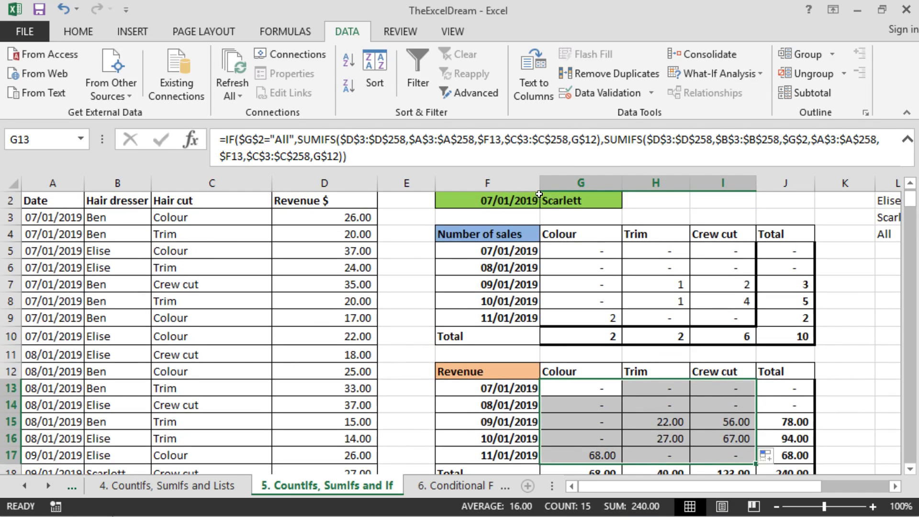
pyautogui.click(530, 199)
pyautogui.click(547, 203)
pyautogui.click(484, 235)
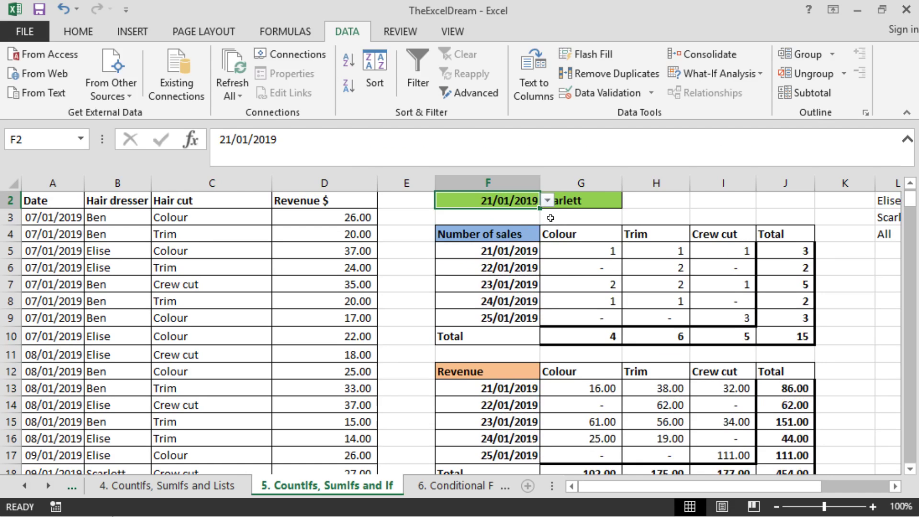
# Switch the hairdresser selection in G2 to the second listed hairdresser, and finally set it to All.
pyautogui.click(600, 201)
pyautogui.click(629, 201)
pyautogui.click(605, 224)
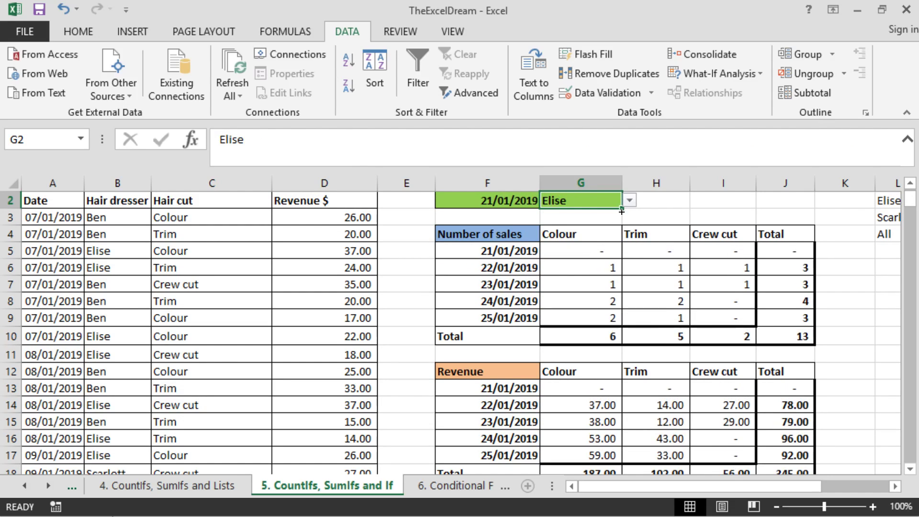
pyautogui.click(630, 200)
pyautogui.click(584, 247)
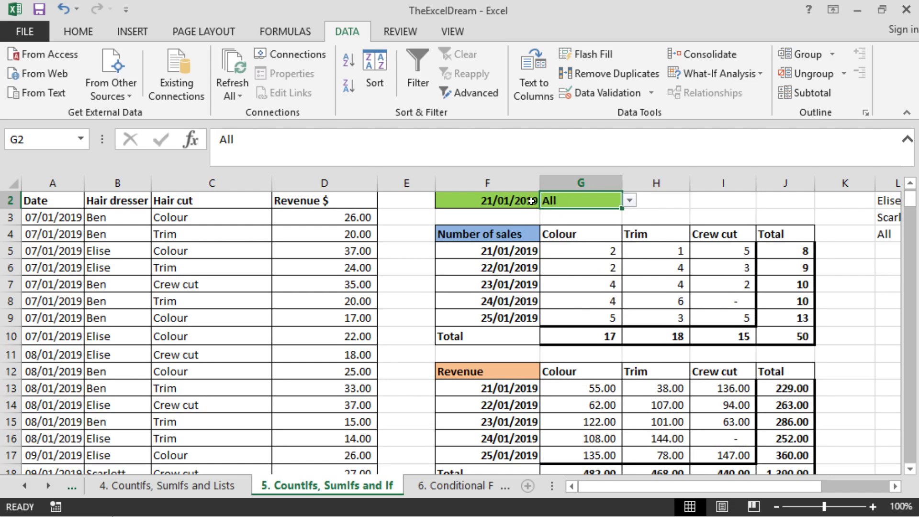